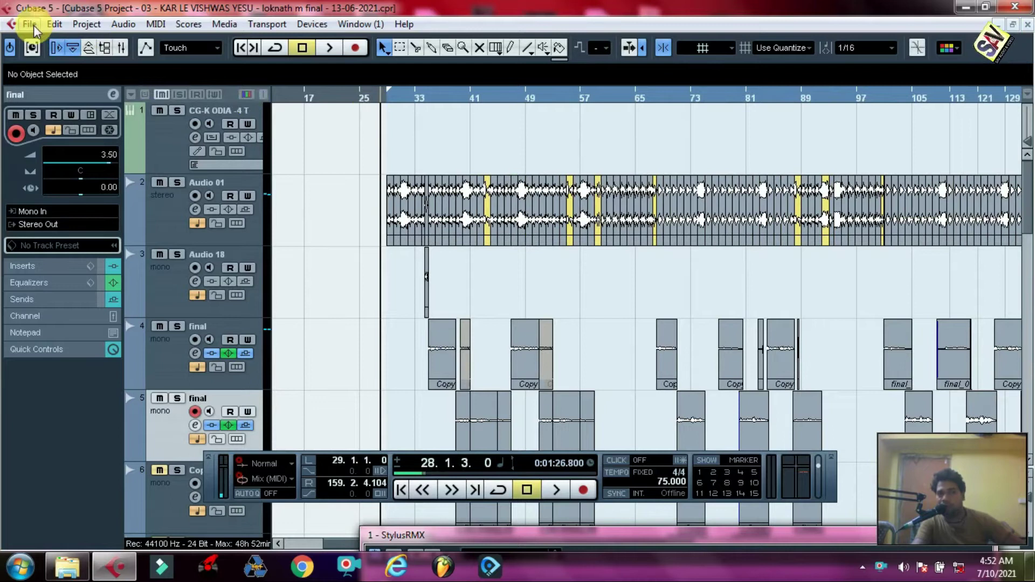
left_click(31, 24)
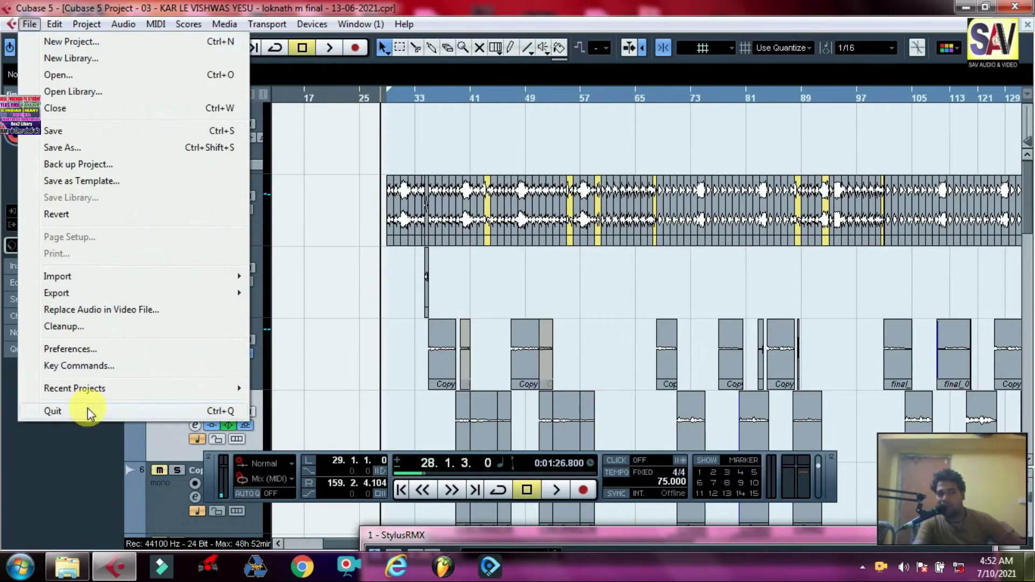
mouse_move(89, 27)
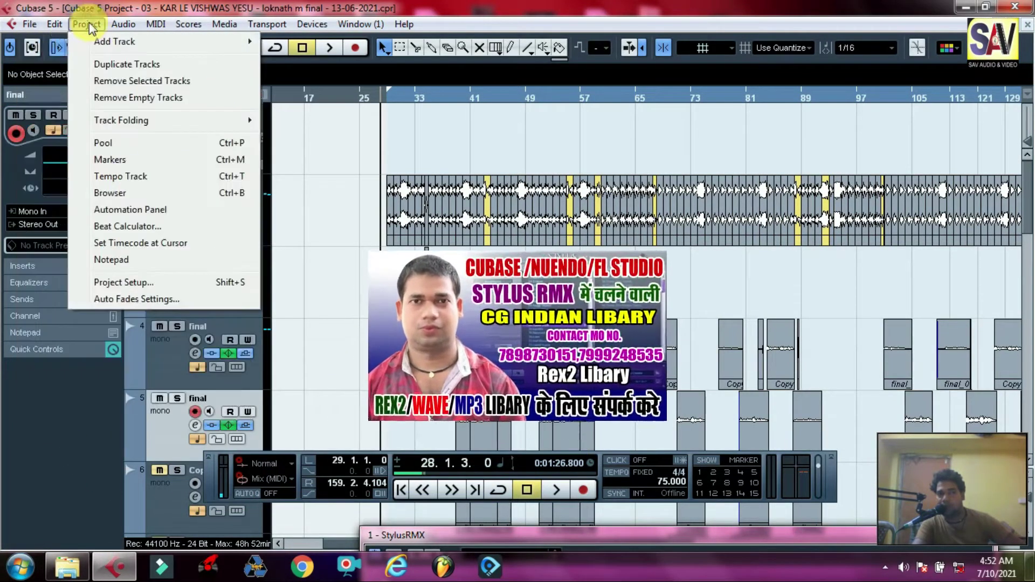
mouse_move(29, 24)
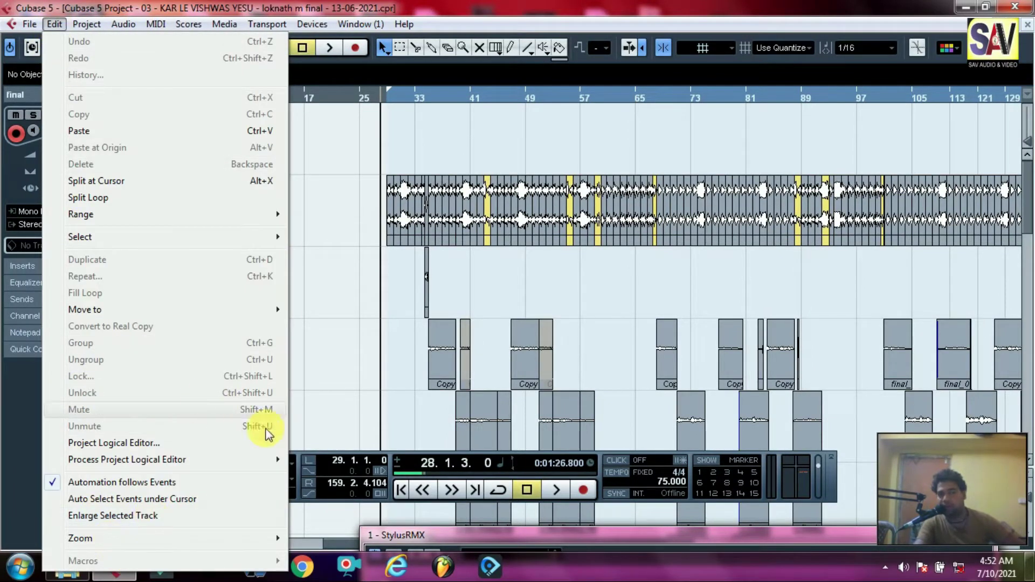
left_click(589, 291)
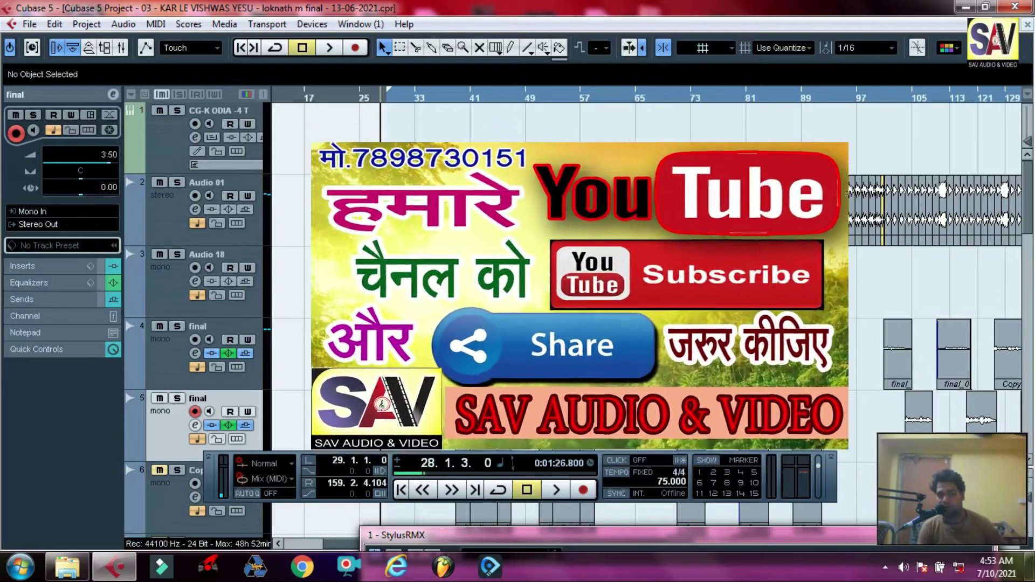
Step: Place the project cursor at bar 29, where the first clip on the Audio 01 track begins
key("g")
key("g")
key("g")
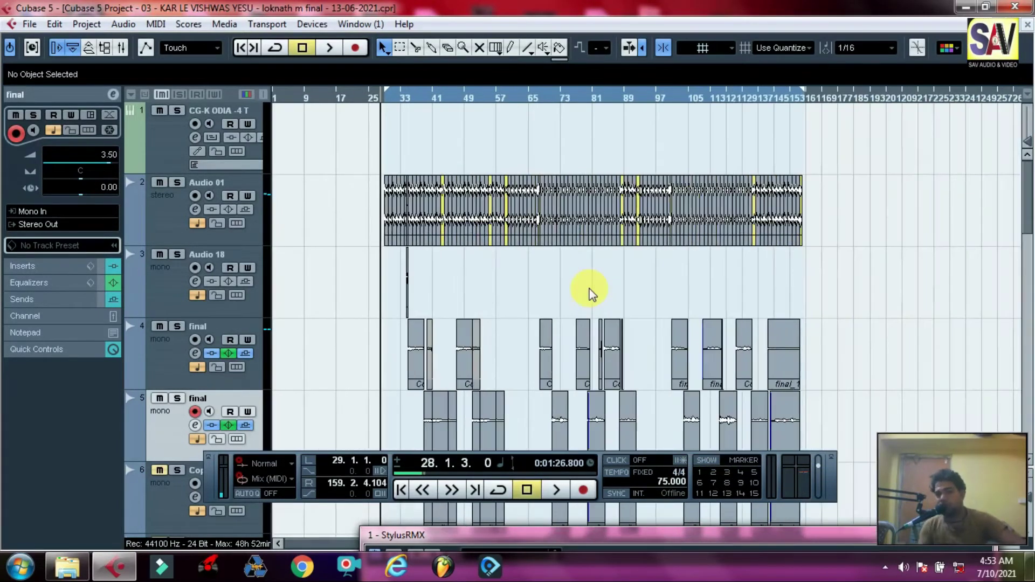
key("h")
key("h")
key("h")
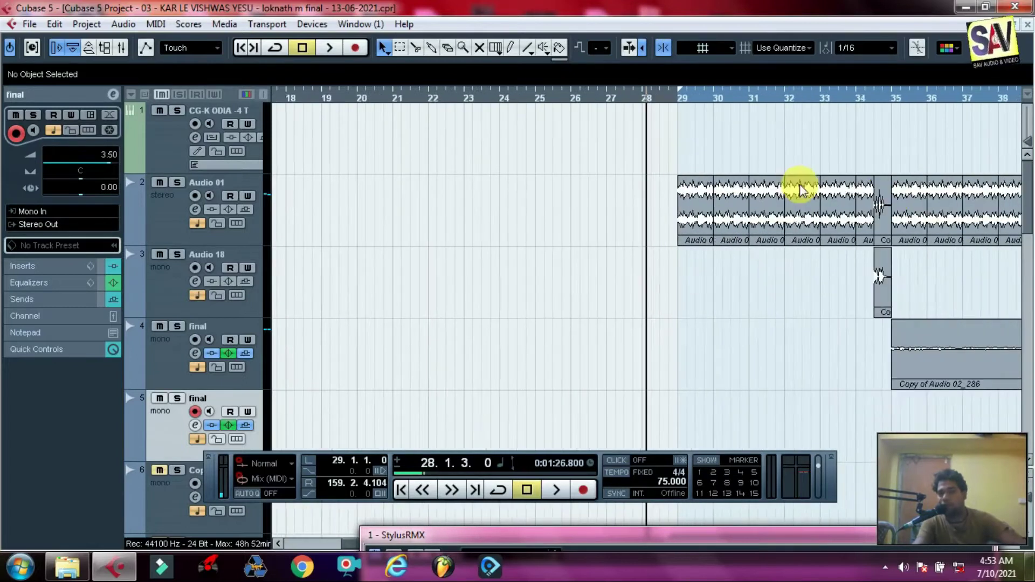
key("g")
key("g")
key("g")
left_click(385, 100)
key("h")
key("h")
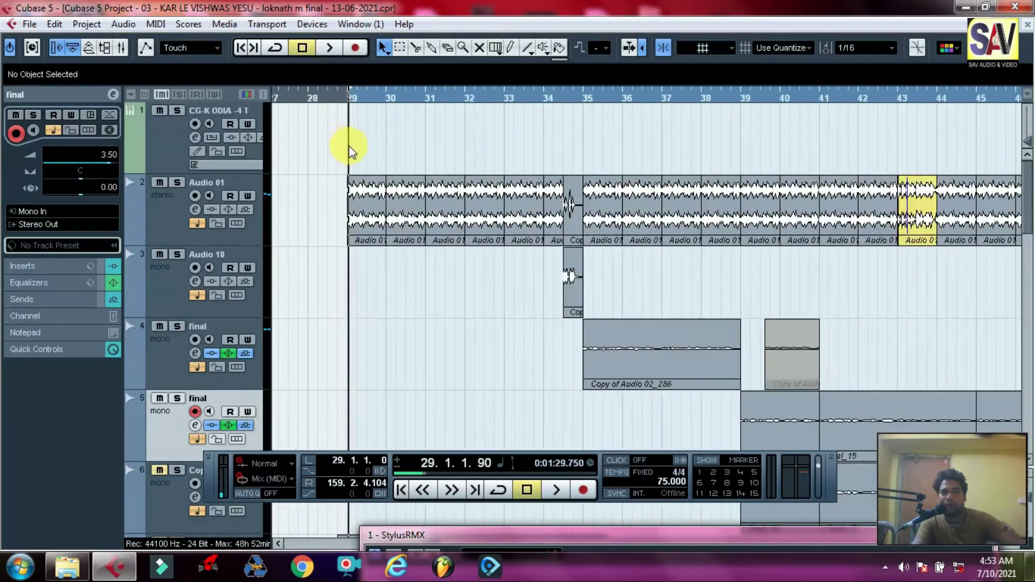
Step: Duplicate the first Audio 01 clip to the space before bar 29, with copies at bars 28, 27 and 26
left_click(54, 24)
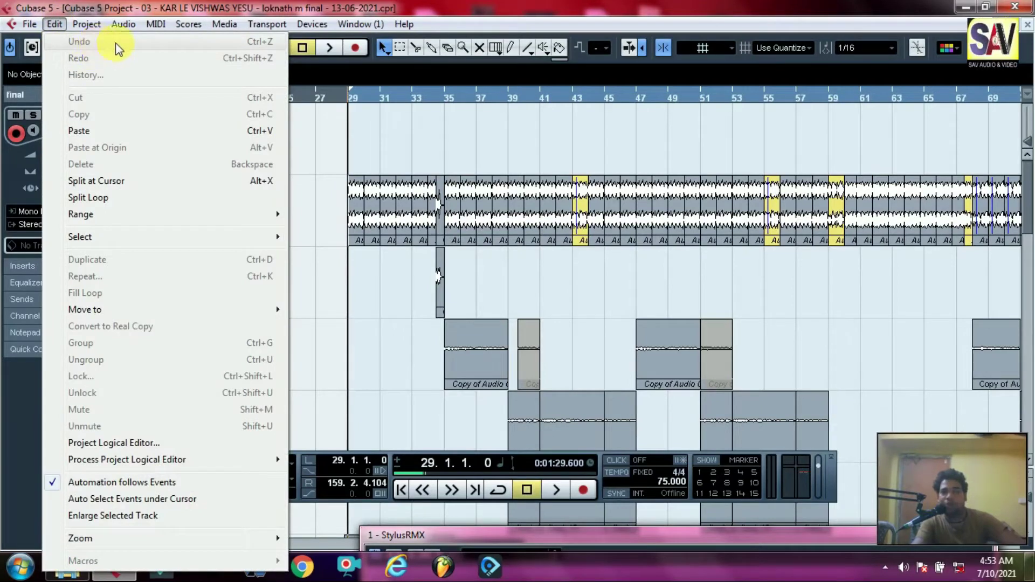
left_click(414, 146)
left_click_drag(335, 100, 328, 145)
left_click(477, 221)
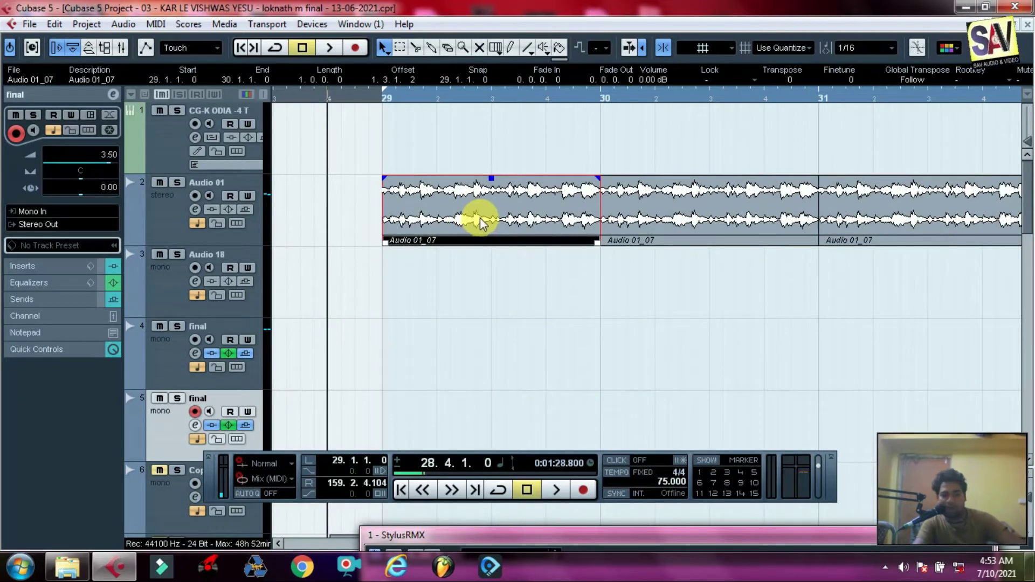
key("g")
left_click_drag(742, 229, 331, 229)
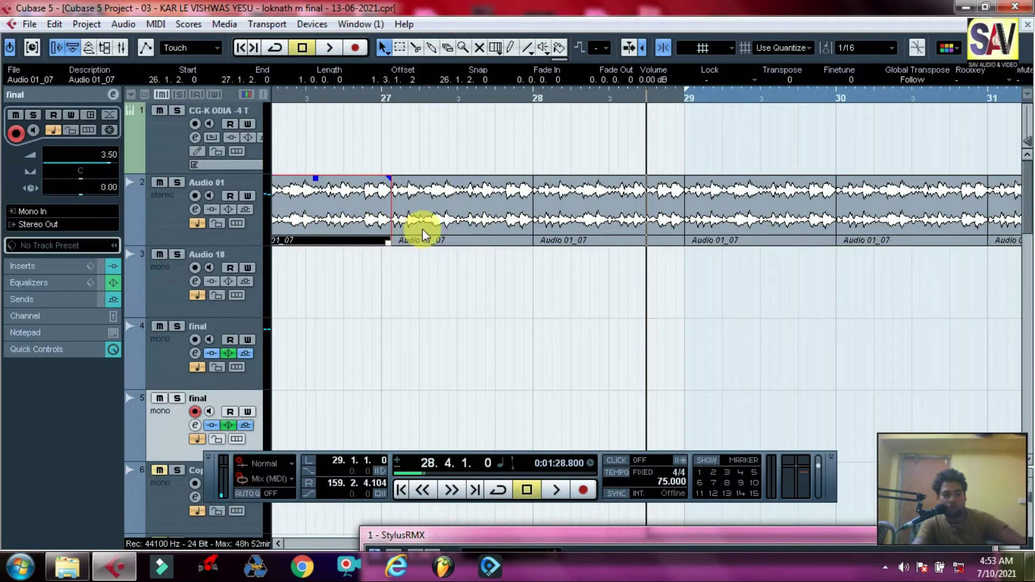
key("g")
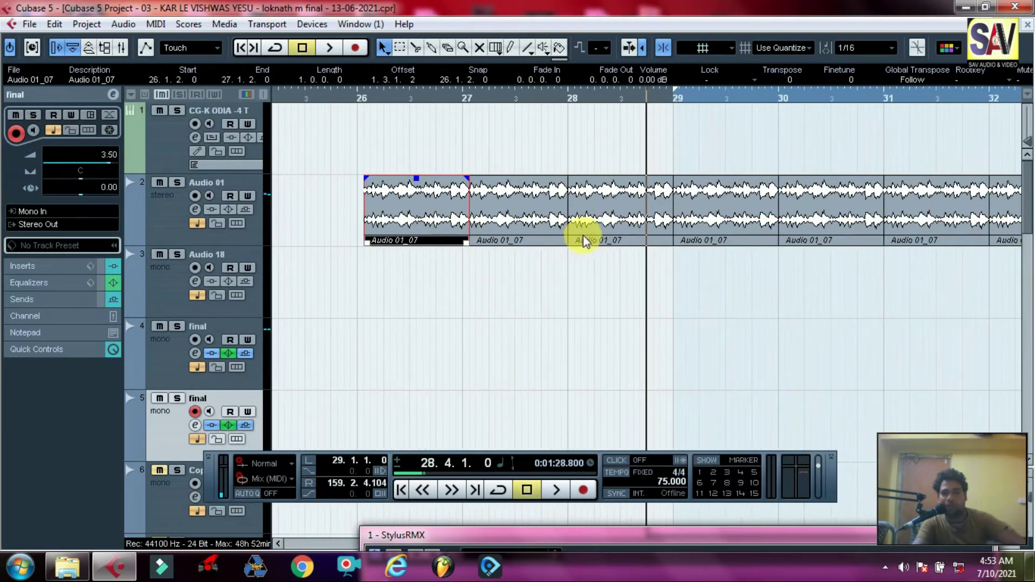
Step: Undo the clip duplications one by one until the copies before bar 29 are removed
left_click(54, 24)
left_click(112, 43)
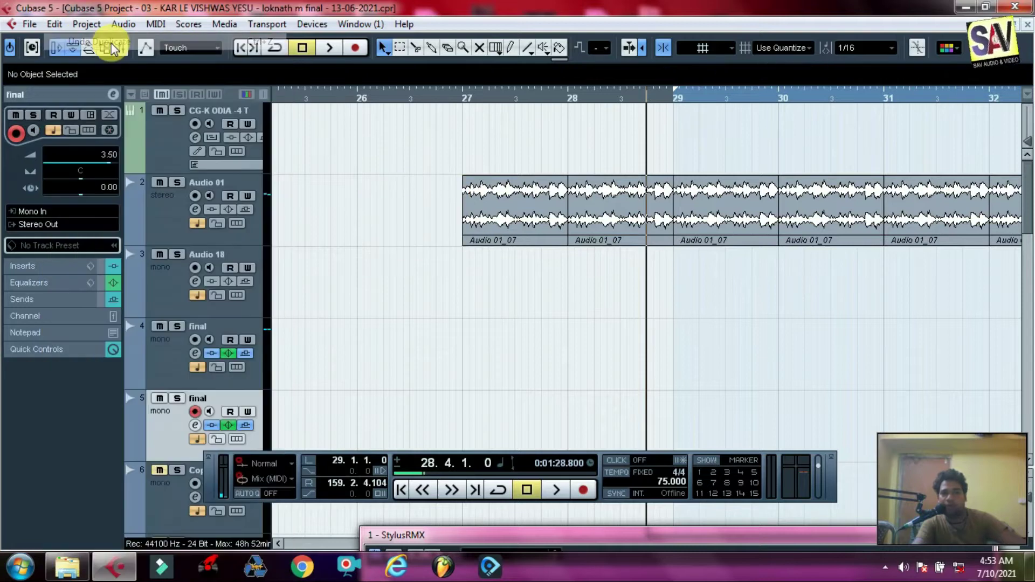
left_click(78, 24)
mouse_move(54, 24)
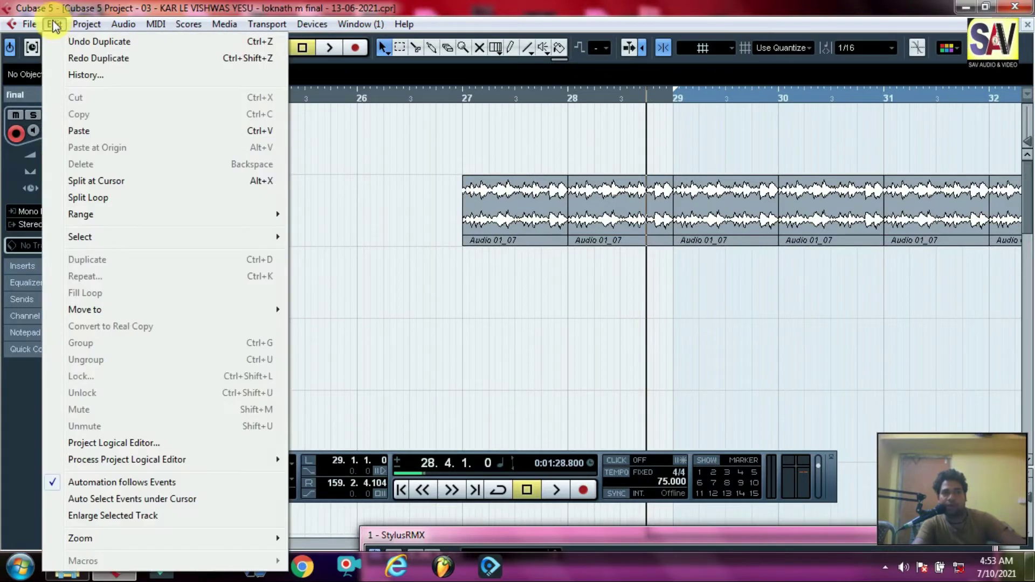
left_click(83, 43)
left_click(59, 25)
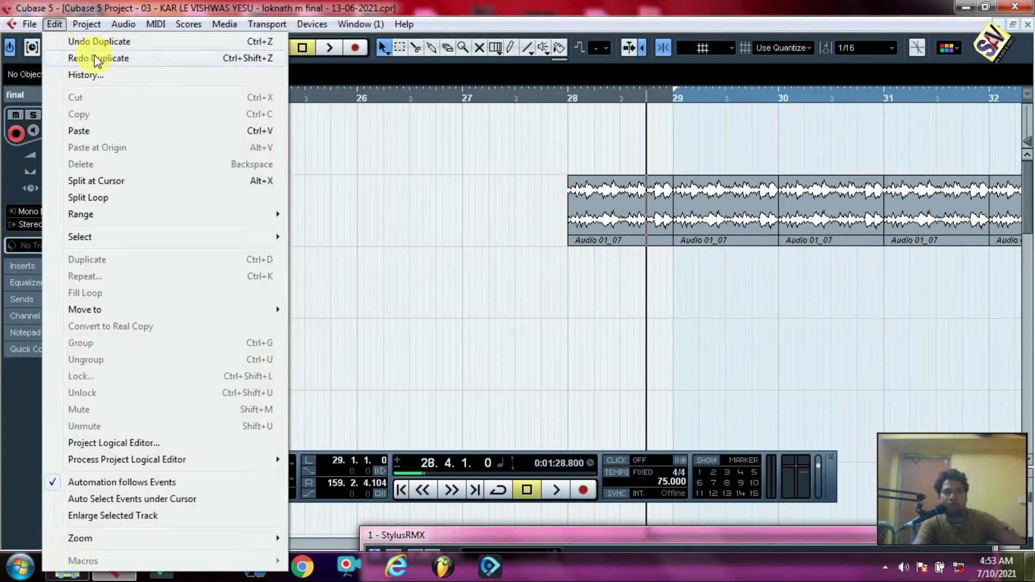
left_click(583, 286)
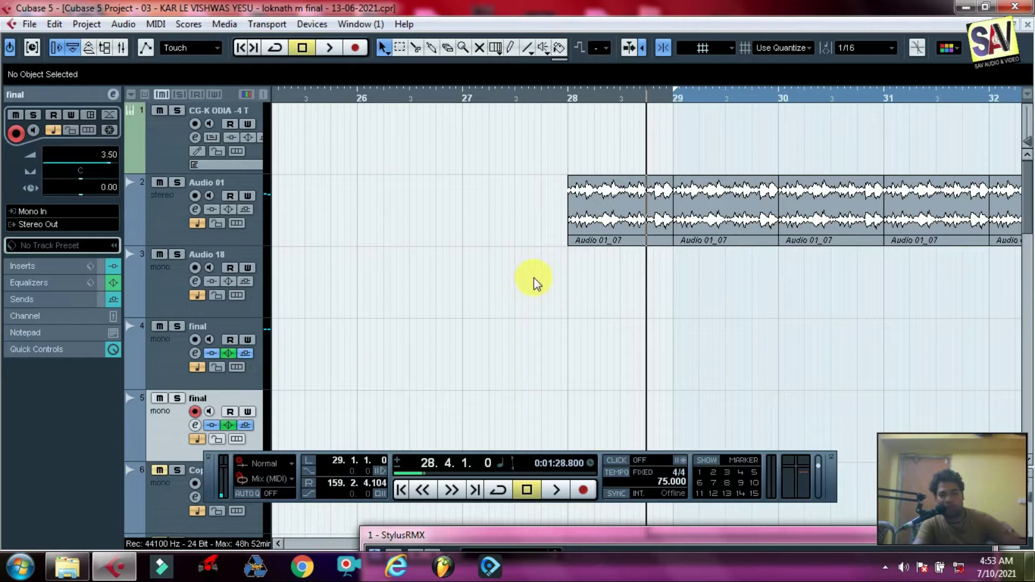
key("ctrl+z")
Step: Place three spaced duplicates of the bar 29 clip ahead of it on the Audio 01 track, and undo them all
left_click_drag(687, 227, 312, 218)
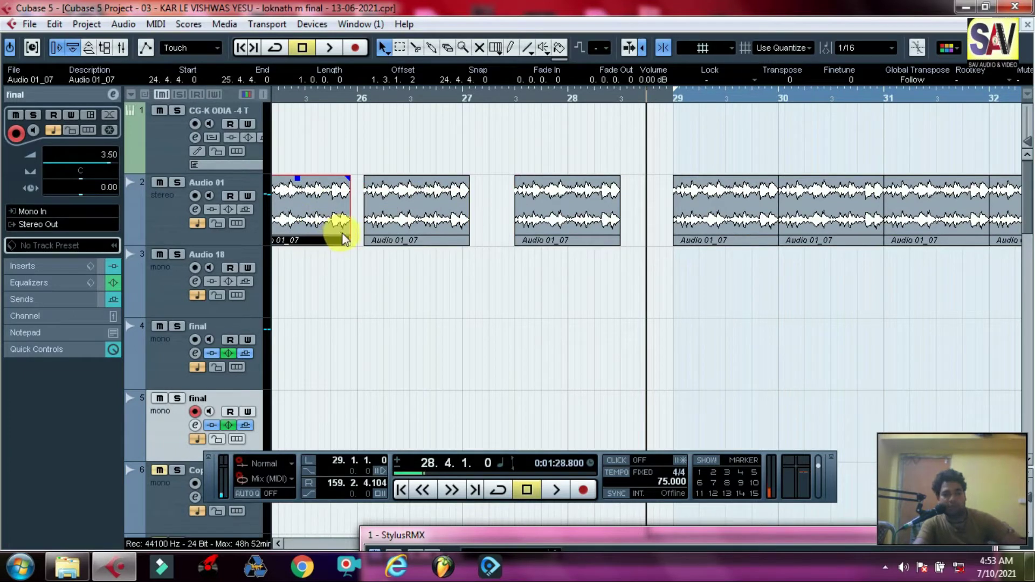
key("ctrl+z")
key("ctrl+z")
key("ctrl+z")
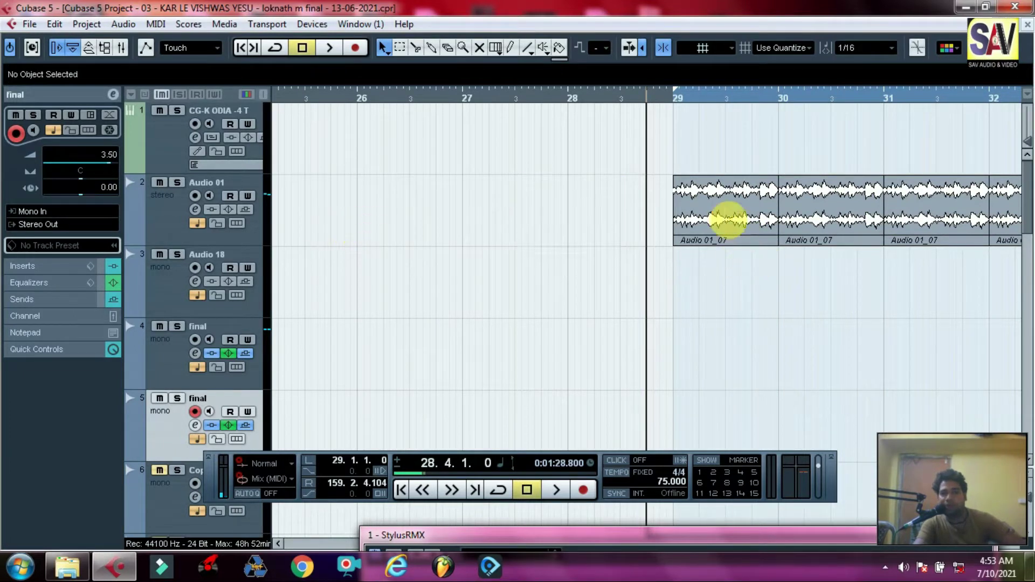
Step: Duplicate the Audio 01 clip at bar 29 to bar 26, and copy the bar 29 clip to the clipboard
left_click_drag(728, 218, 384, 221)
left_click(717, 213)
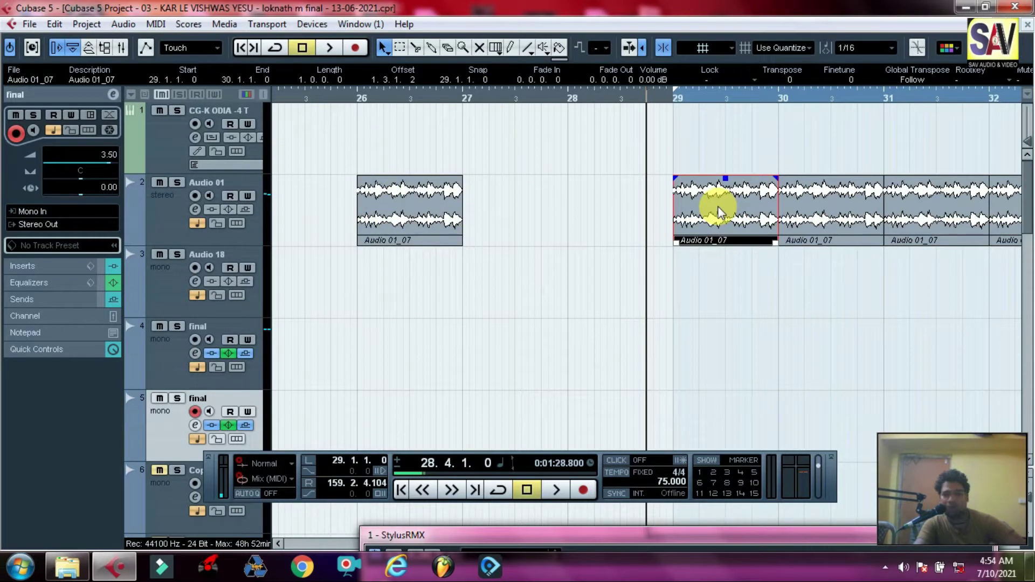
right_click(719, 212)
mouse_move(769, 289)
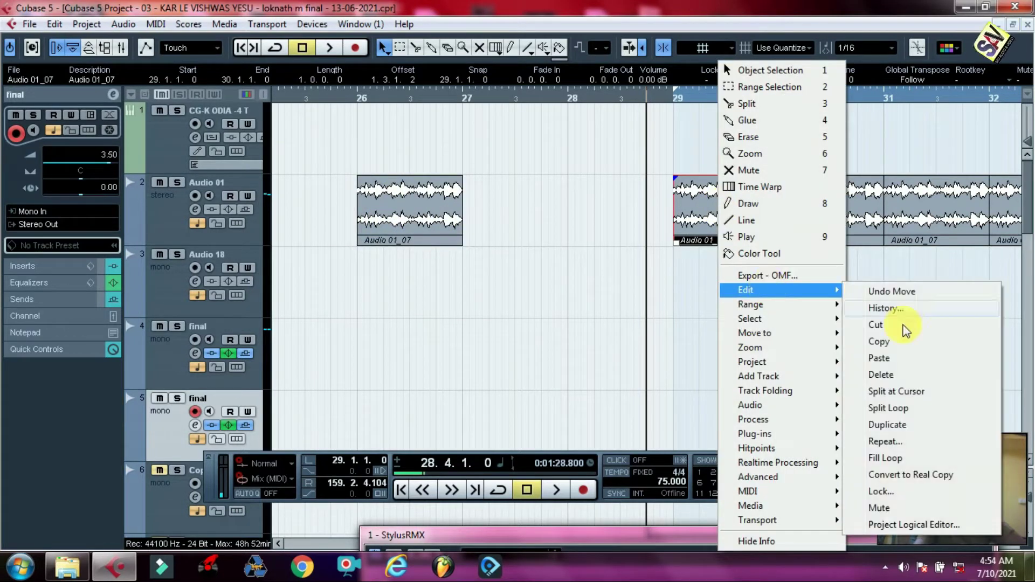
left_click(880, 340)
Step: Paste the copied clip onto the Audio 01 track with the project cursor at bar 23
left_click(520, 98)
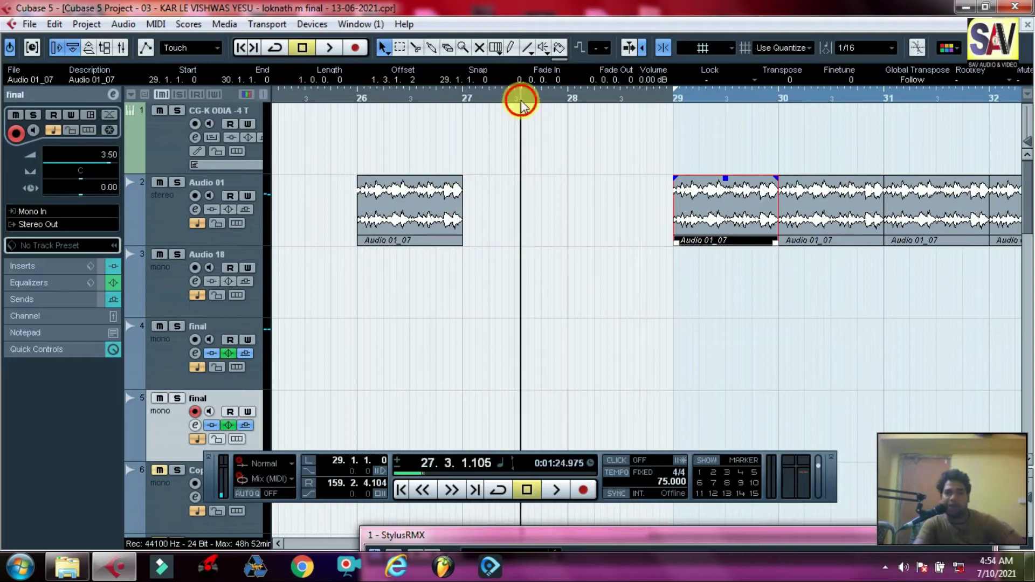
key("g")
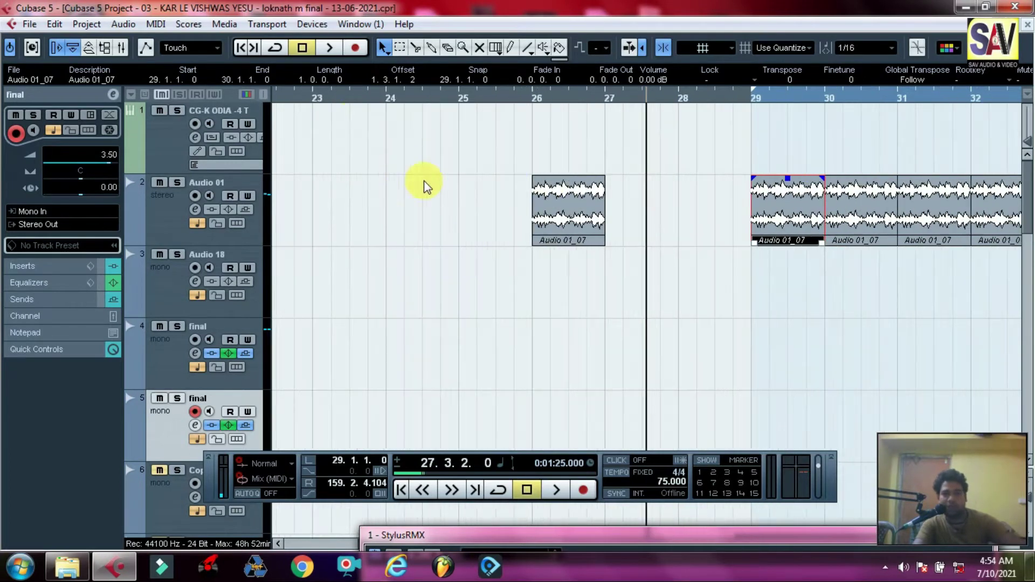
left_click(308, 98)
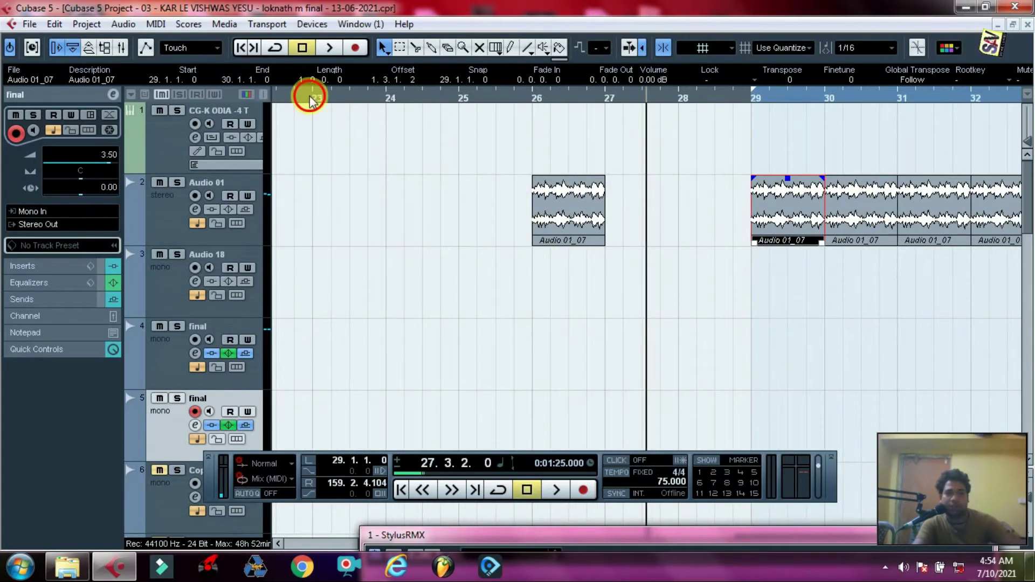
left_click(182, 221)
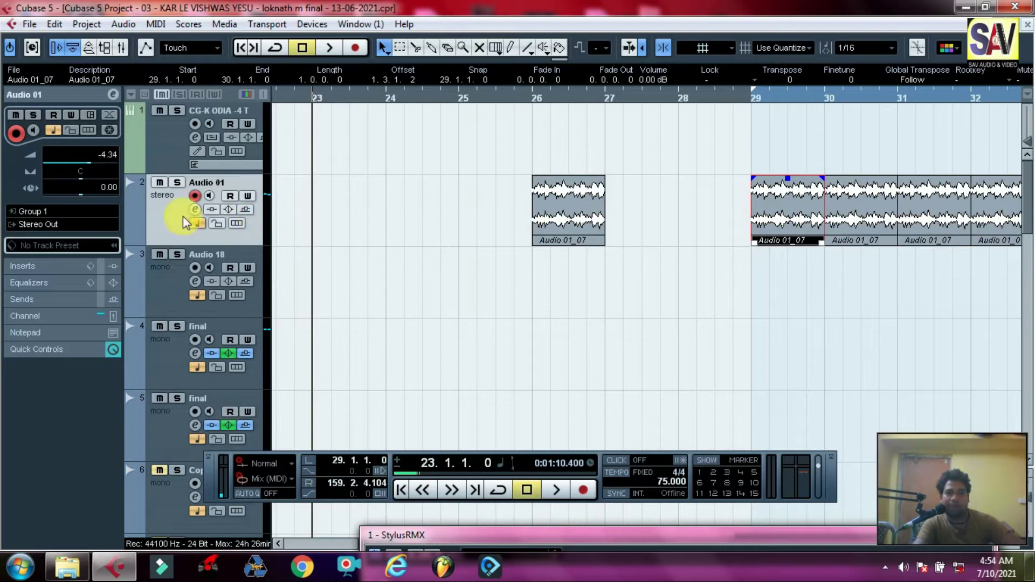
right_click(348, 188)
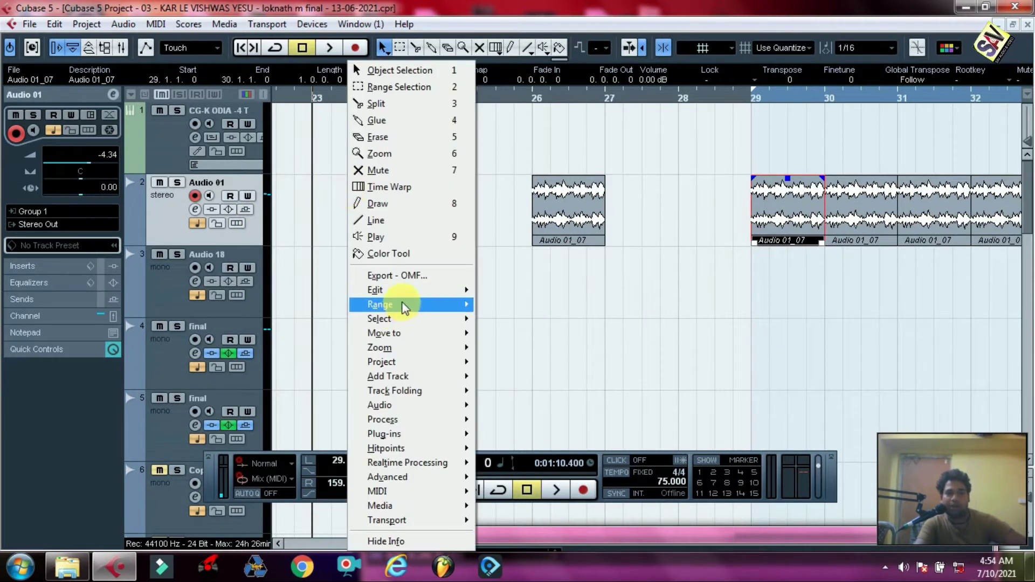
mouse_move(405, 292)
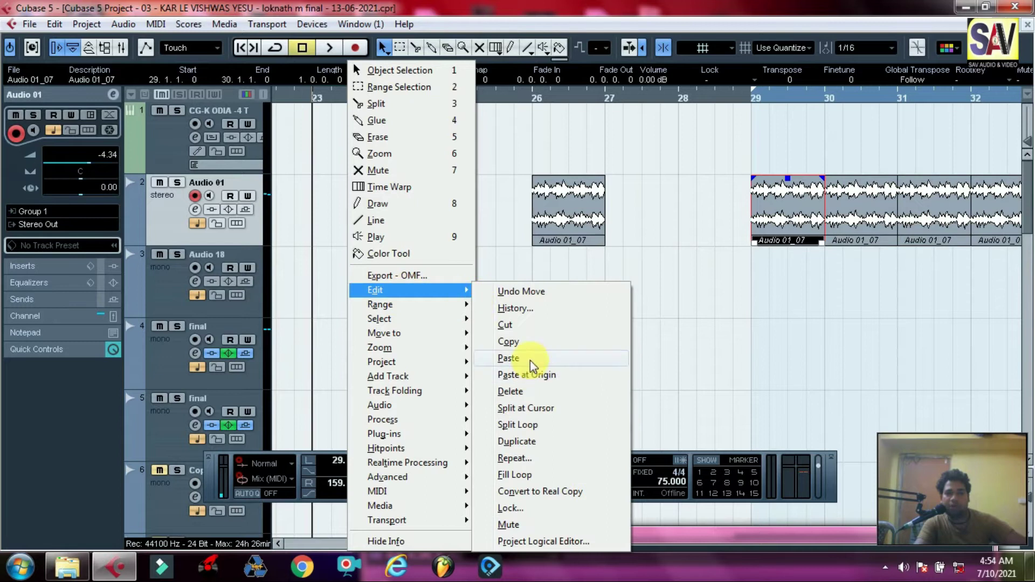
left_click(508, 358)
left_click(719, 305)
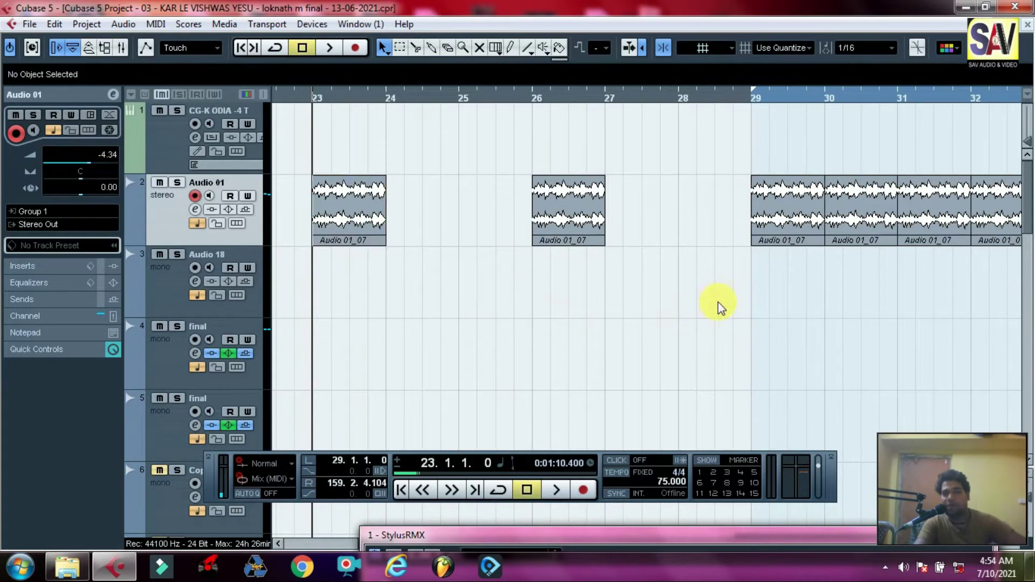
Step: Place a duplicate of the bar 29 clip at 27.4.1 on the Audio 01 track, and delete that copy
left_click(779, 218)
left_click_drag(755, 220, 699, 221)
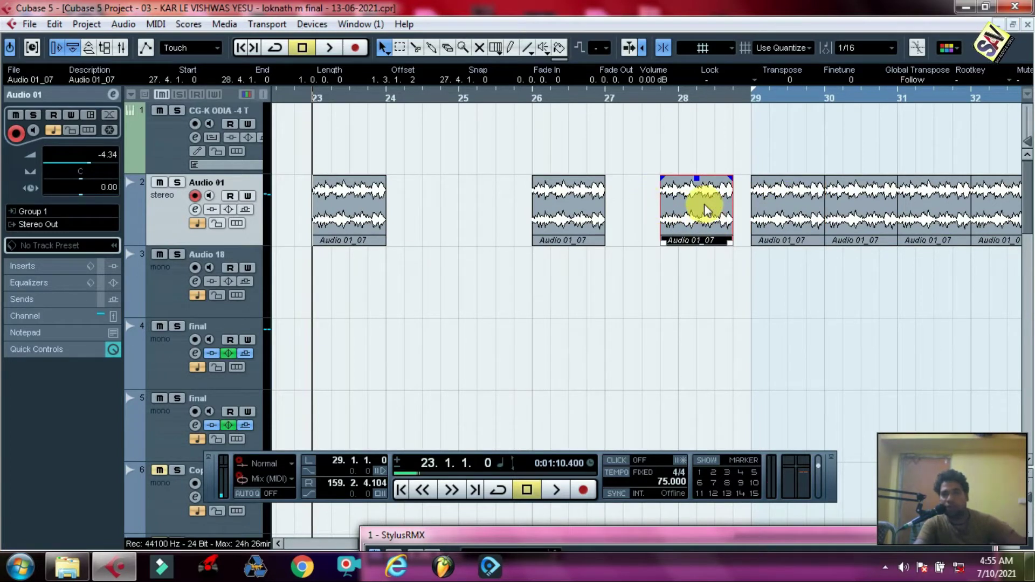
key("Delete")
Step: Duplicate the bar 29 clip to bar 27 on the Audio 01 track and to bar 25 on the Audio 18 track
left_click_drag(787, 220, 497, 282)
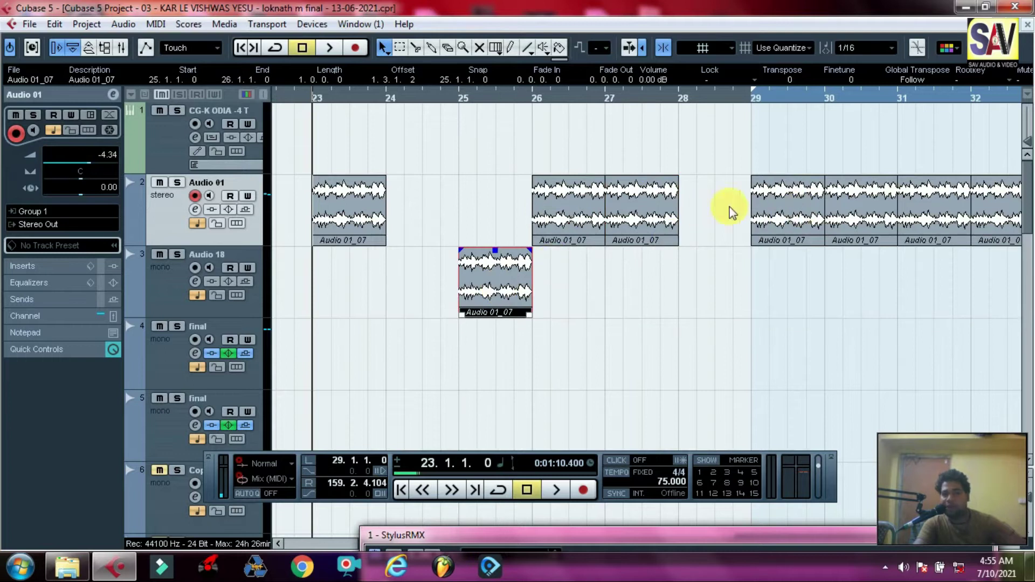
left_click(55, 24)
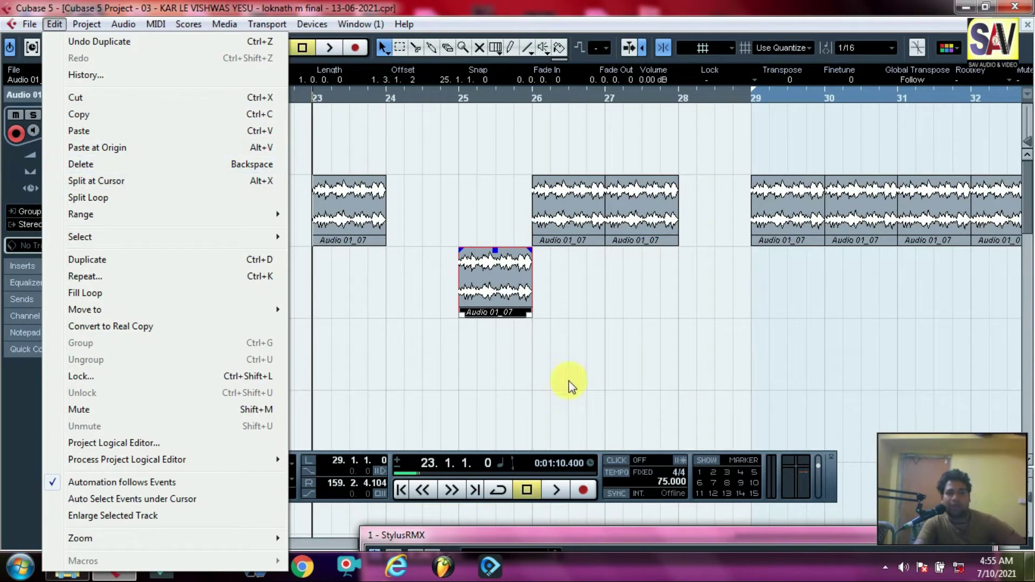
Step: Delete the Audio 01 clip at bar 26 and undo the deletion
left_click(573, 220)
left_click(573, 220)
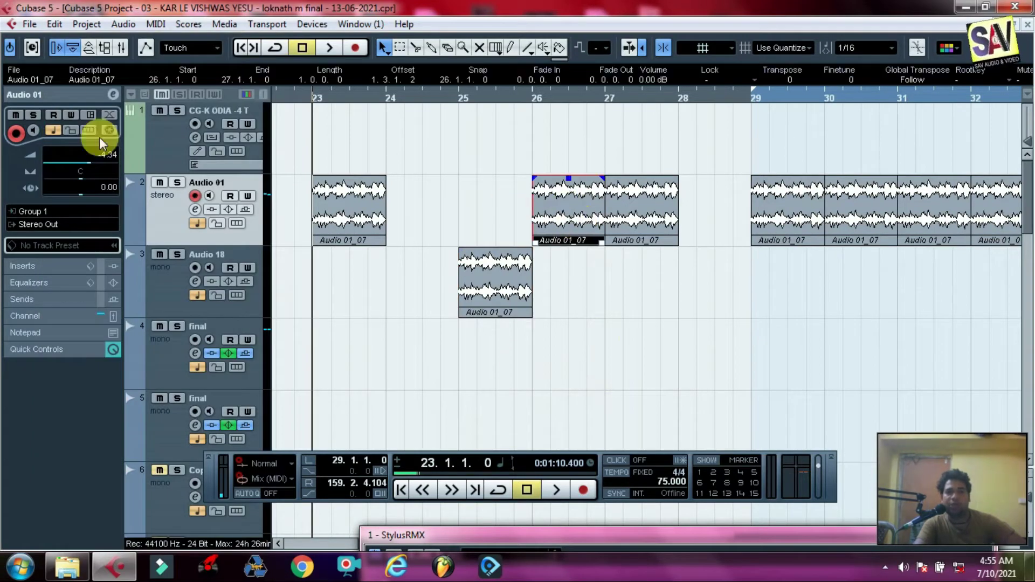
left_click(54, 23)
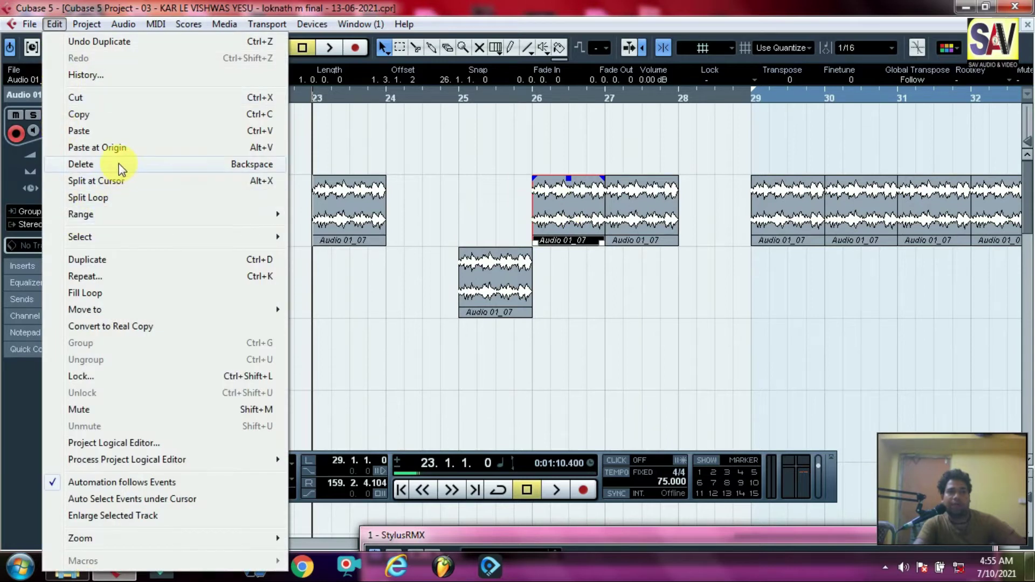
left_click(118, 164)
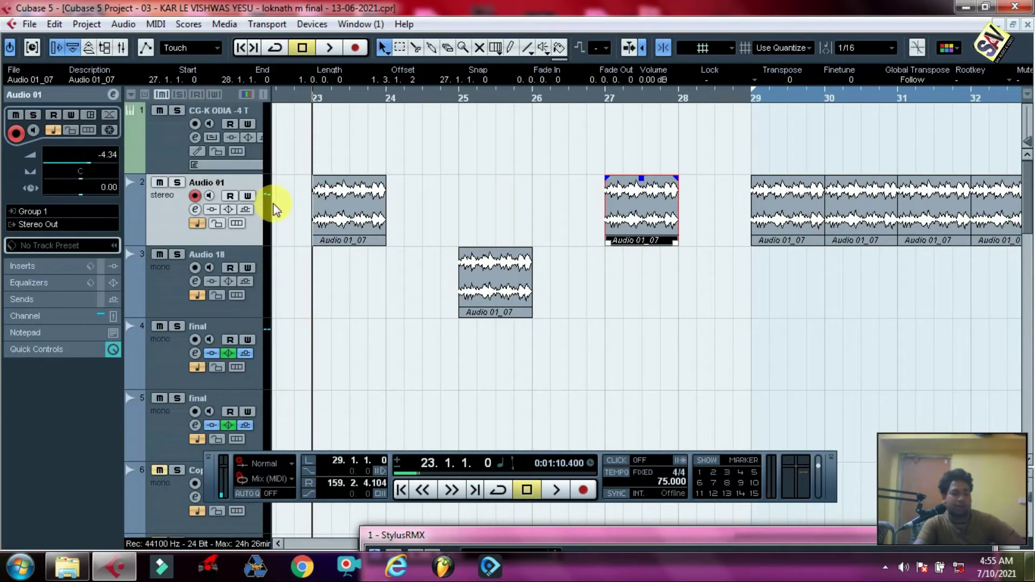
key("ctrl+z")
Step: Delete the Audio 01 clip at bar 27
key("Delete")
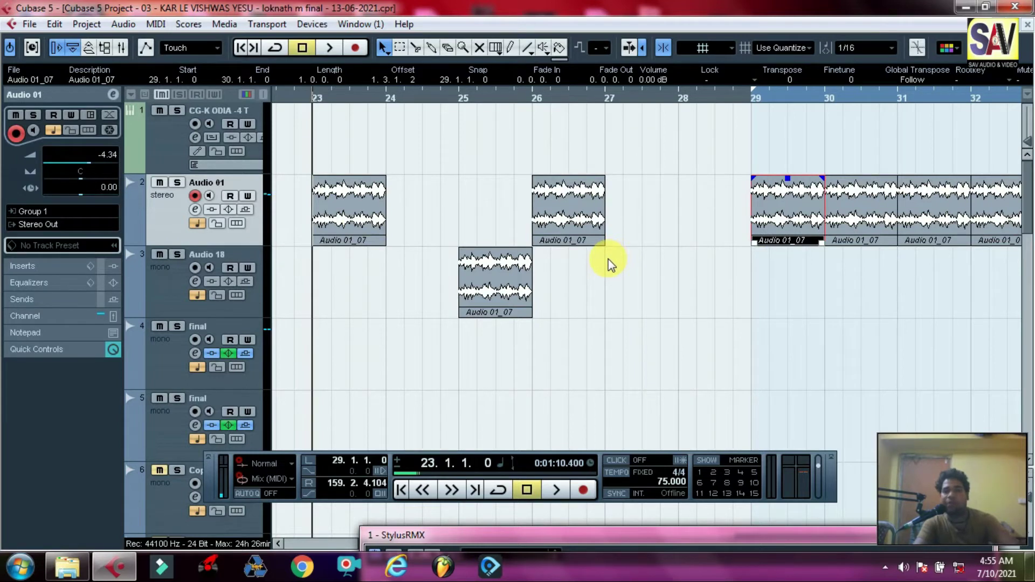
left_click(555, 211)
left_click(54, 24)
mouse_move(173, 222)
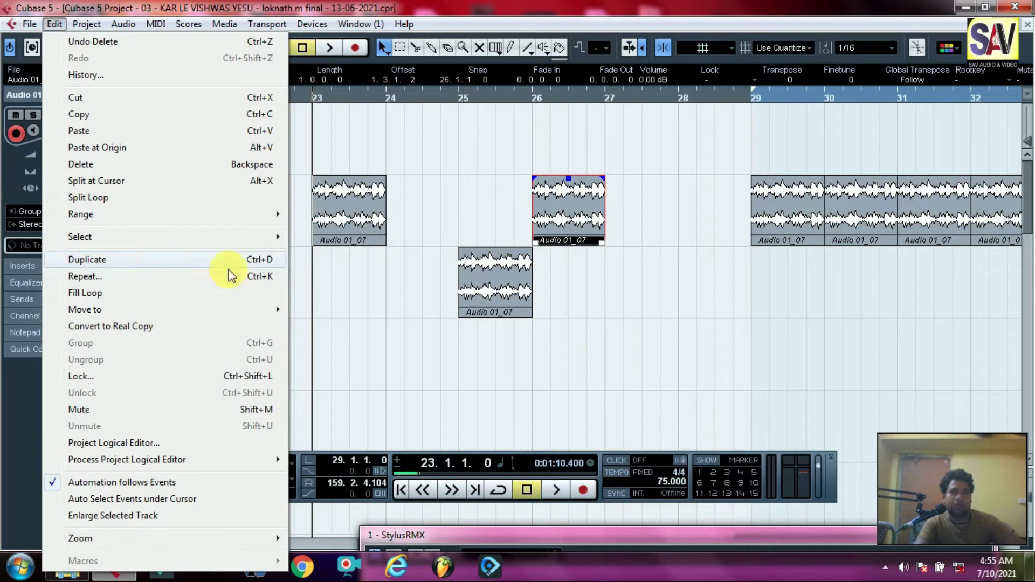
left_click(561, 319)
left_click(54, 24)
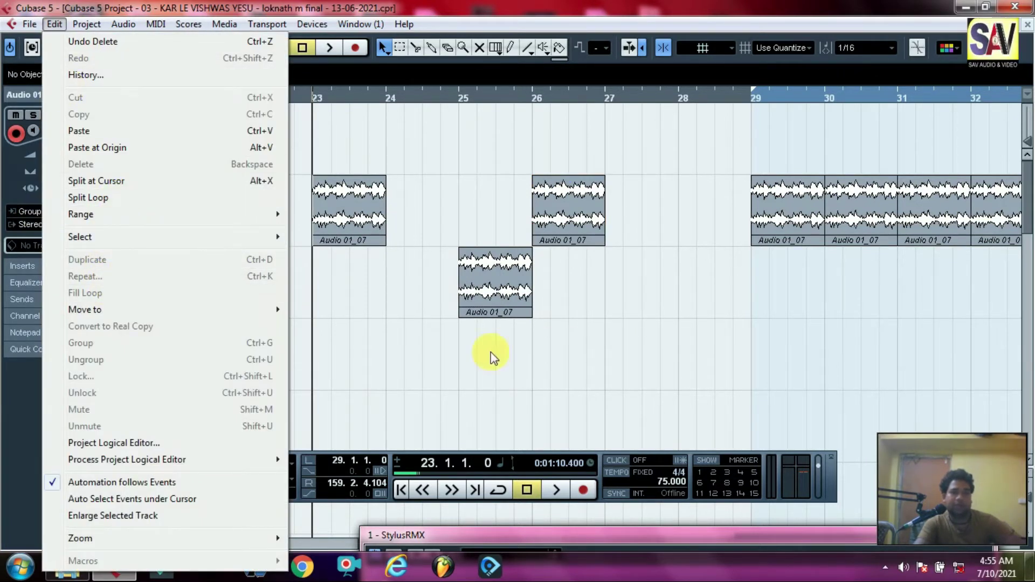
Step: Duplicate the Audio 01 clip at bar 23 five times to fill bars 24 to 28, and select all six clips
left_click(342, 223)
left_click(333, 225)
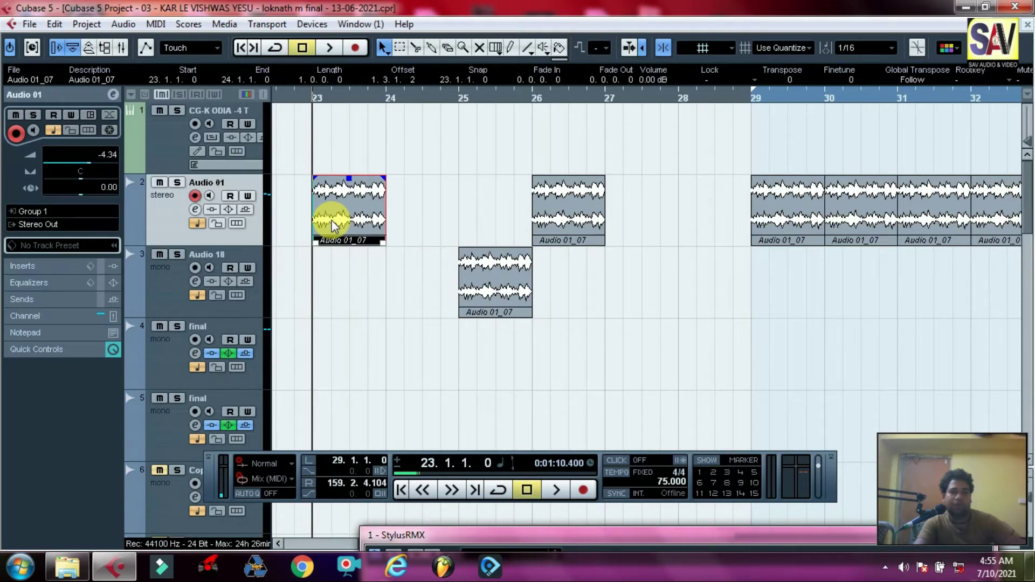
key("ctrl+d")
key("ctrl+d")
key("ctrl+d")
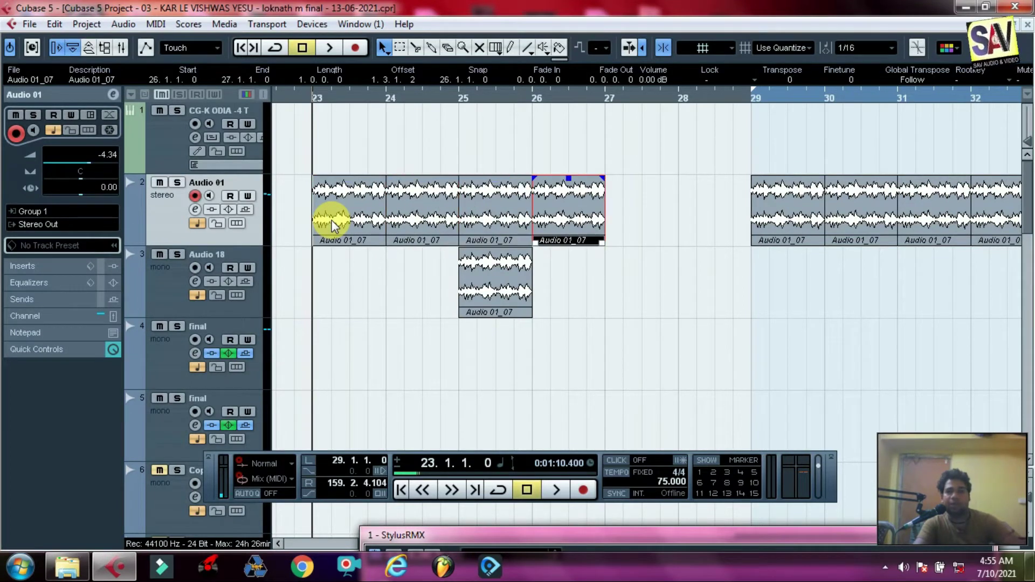
key("ctrl+d")
key("ctrl+d")
left_click_drag(324, 162, 696, 215)
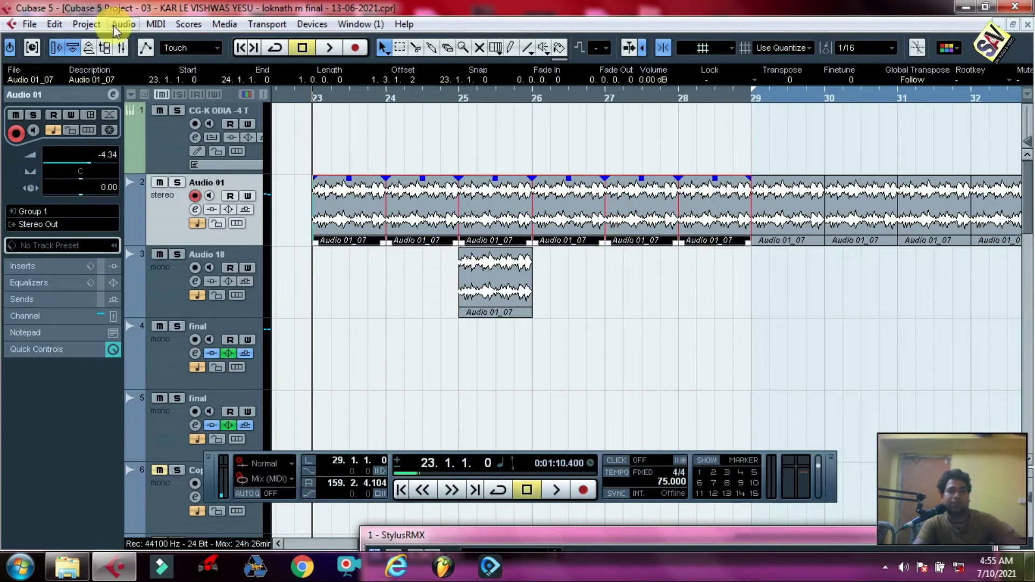
left_click(56, 26)
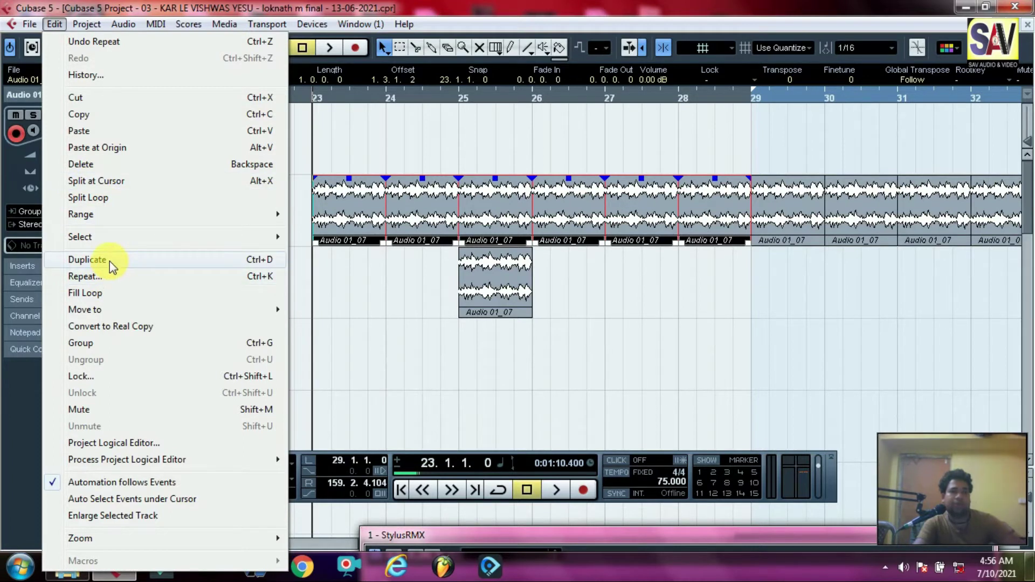
Step: Move the Audio 01 clip from bar 23 to bar 16 and duplicate it to bar 17
left_click(351, 215)
left_click(352, 216)
key("h")
left_click_drag(658, 212, 331, 214)
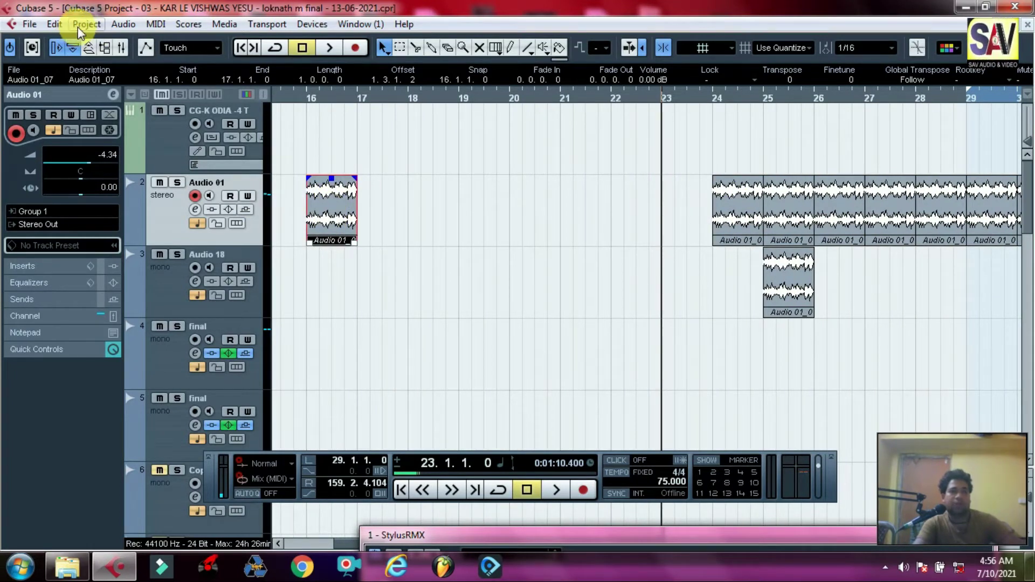
left_click(56, 24)
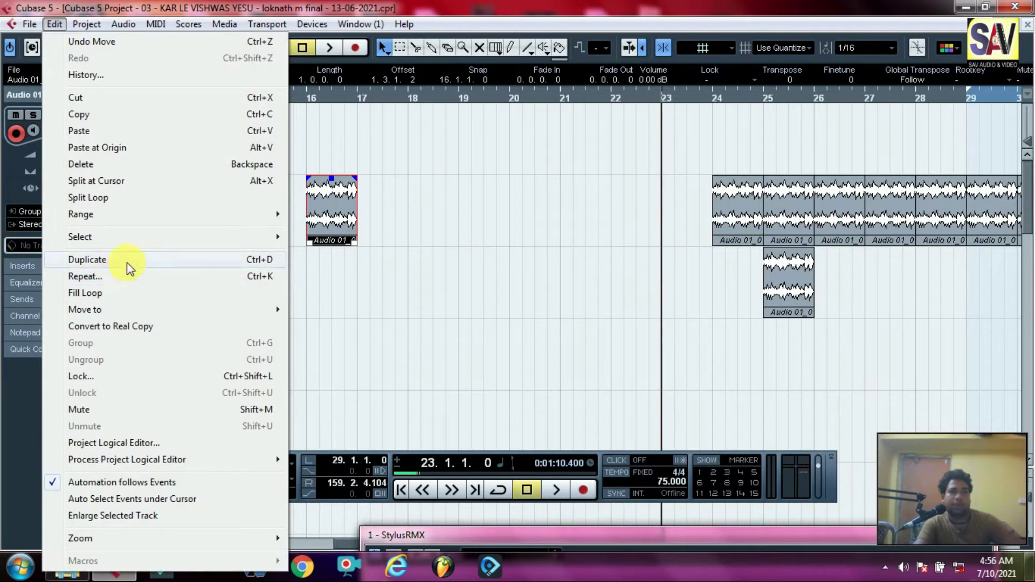
left_click(144, 259)
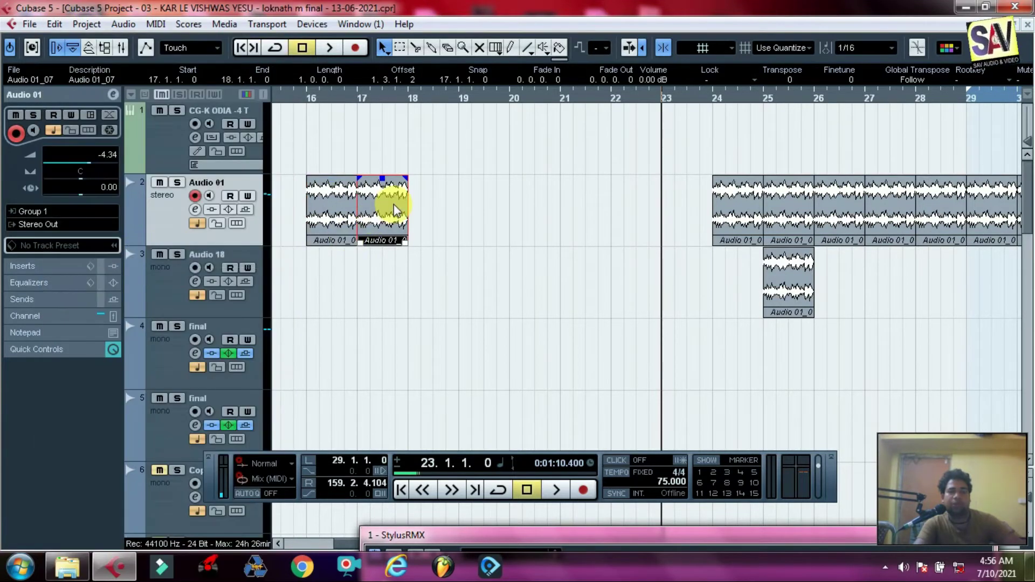
Step: Repeat the Audio 01 clip at bar 17 several times in a row with the Repeat command
left_click(54, 25)
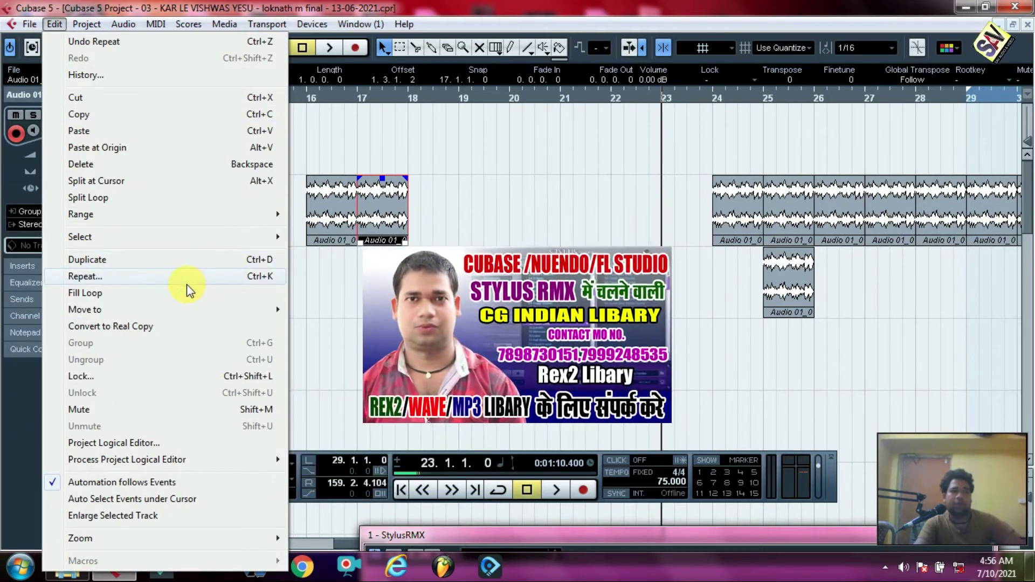
key("Escape")
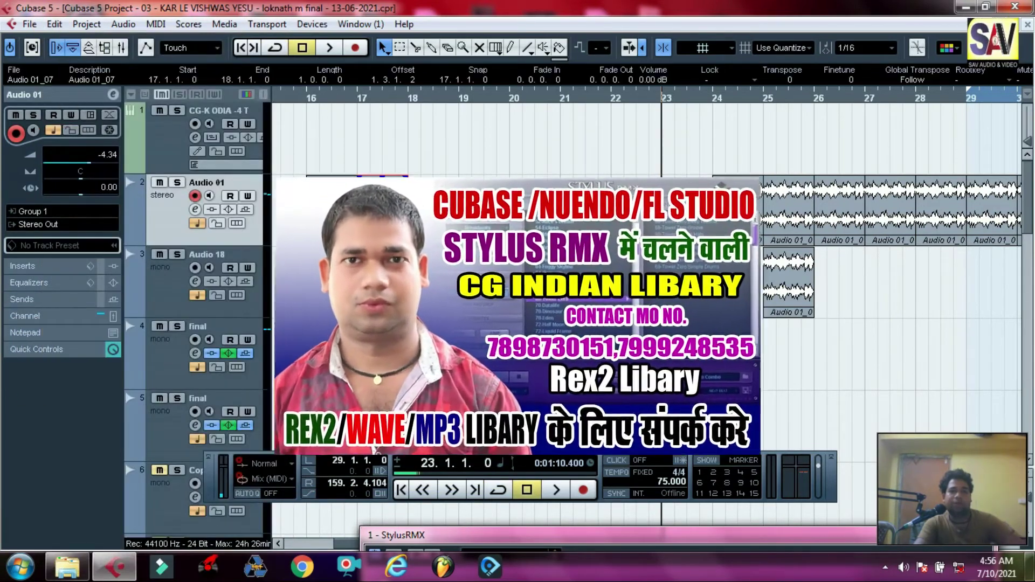
left_click(371, 221)
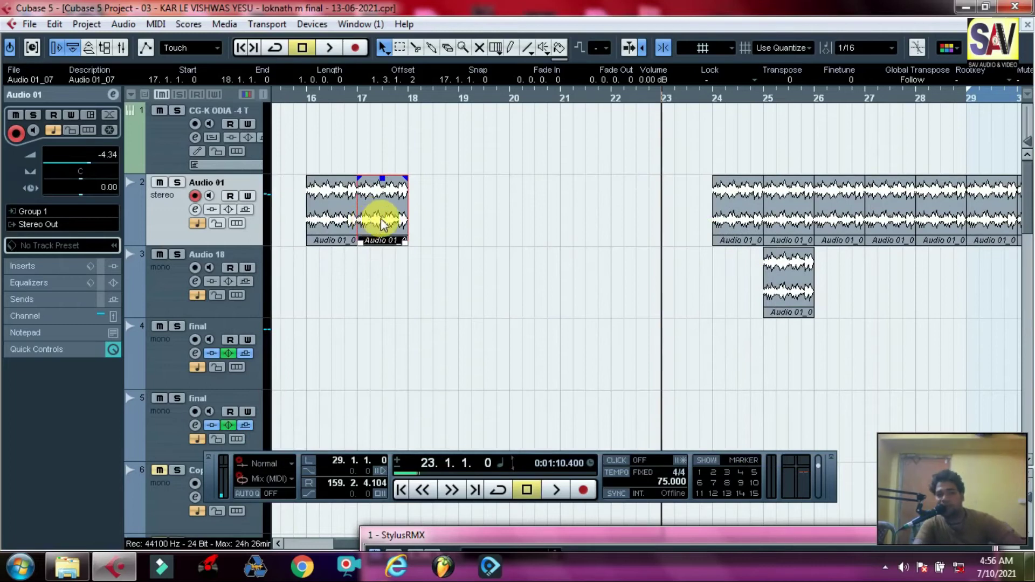
left_click(55, 24)
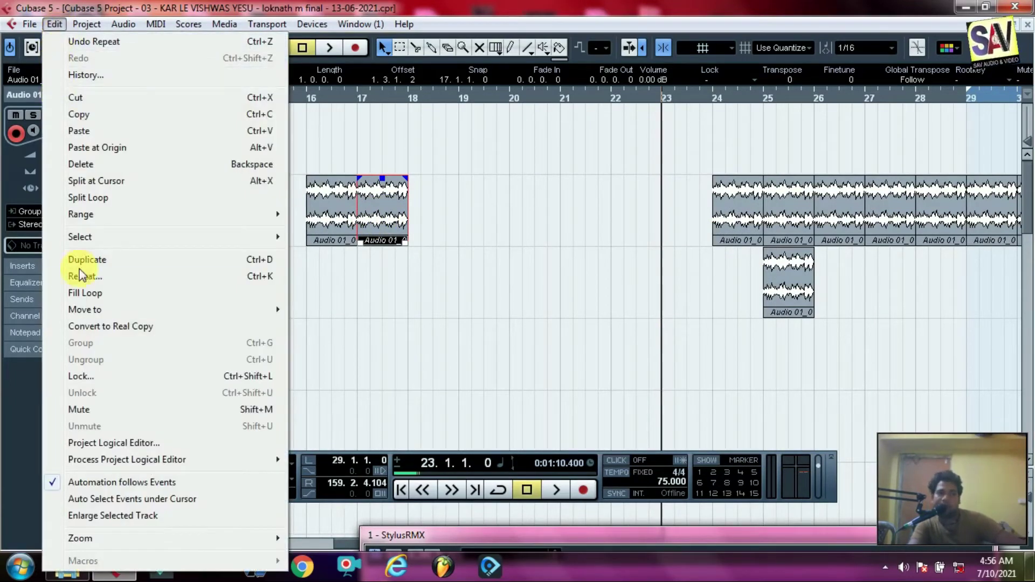
left_click(121, 278)
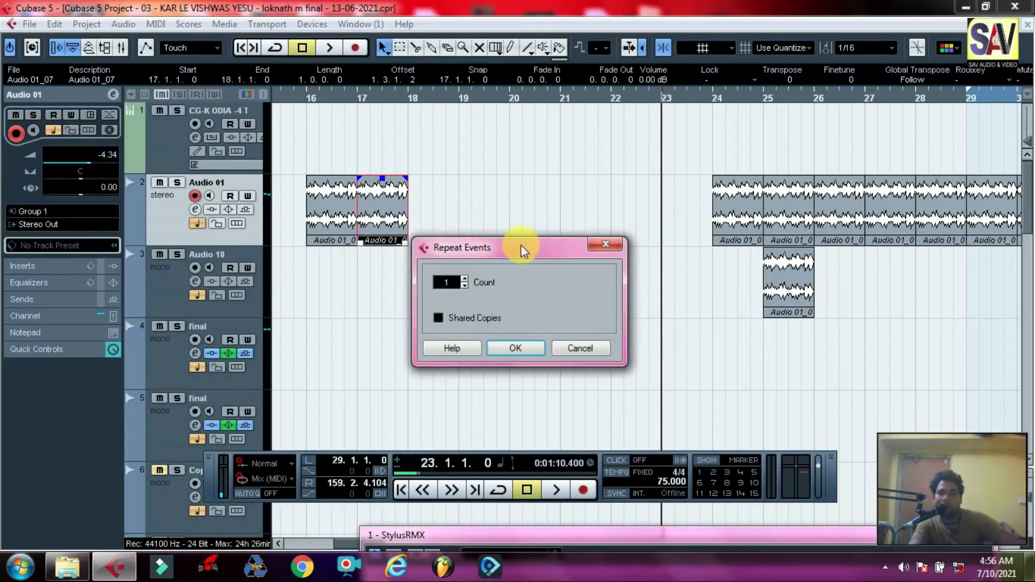
left_click_drag(520, 245, 570, 250)
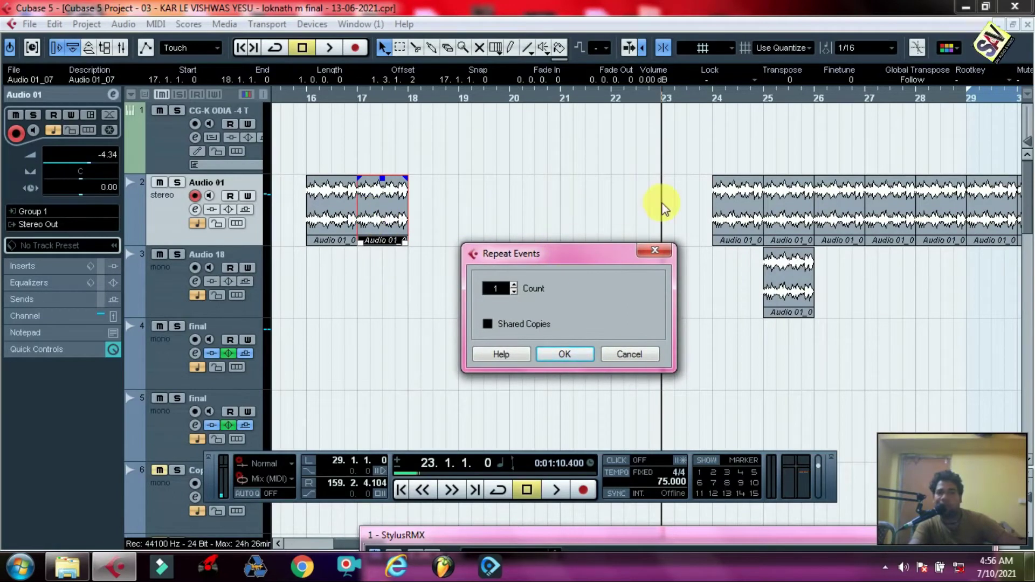
left_click(513, 286)
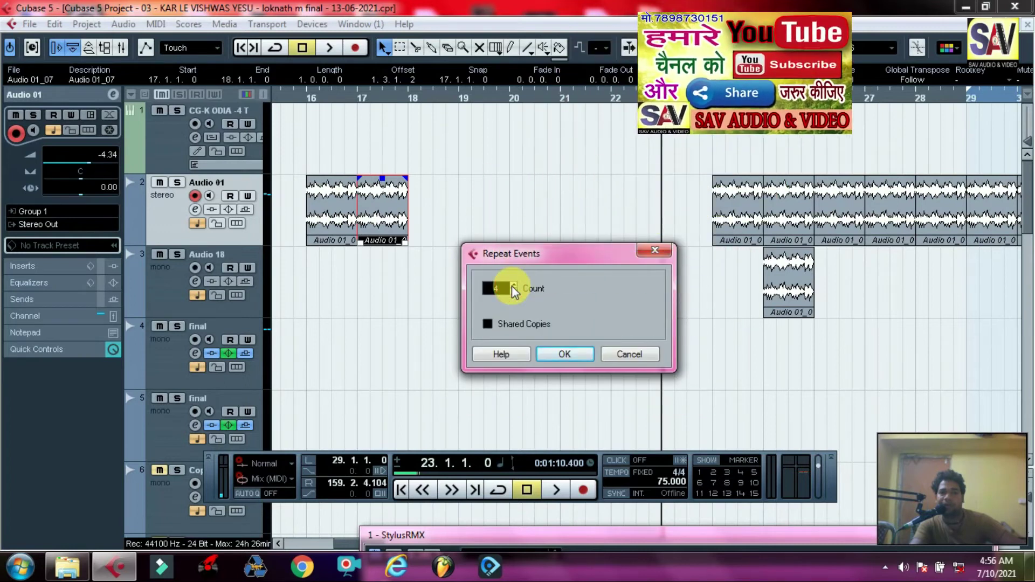
left_click(514, 286)
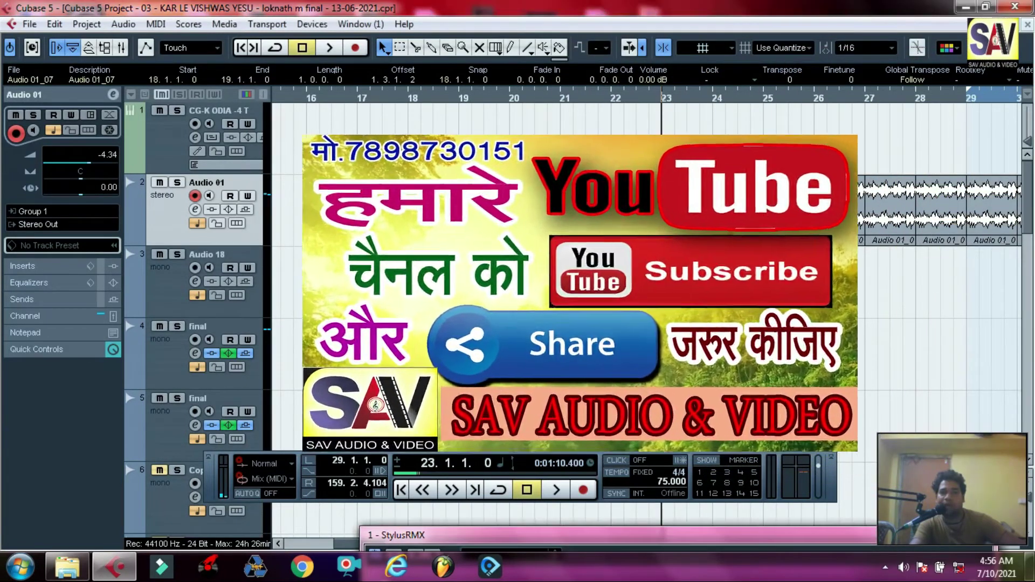
key("Return")
left_click_drag(636, 302, 378, 212)
left_click(617, 277)
left_click_drag(609, 247, 370, 185)
left_click(619, 277)
left_click_drag(638, 235, 335, 196)
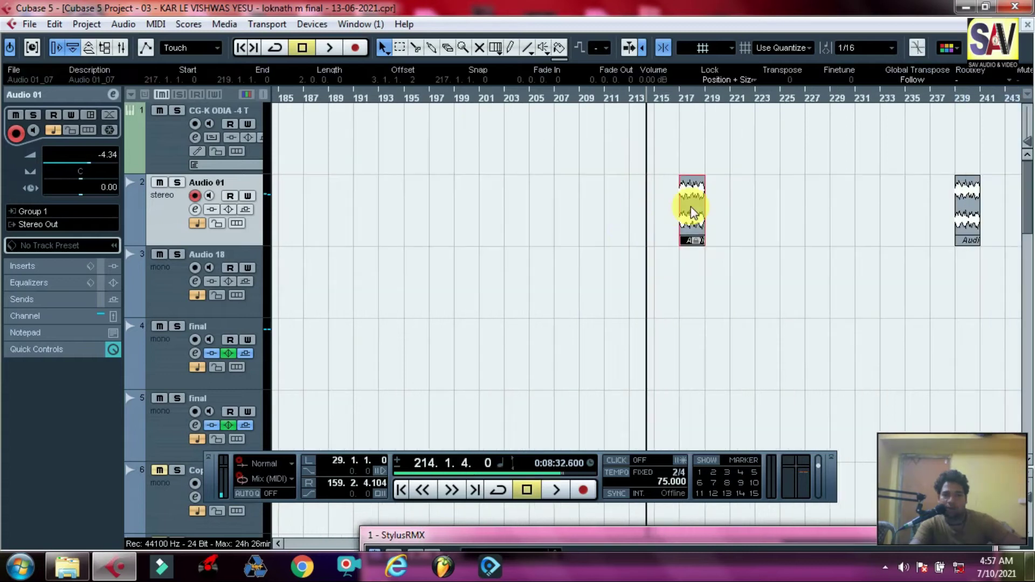
Step: Unlock the Audio 01 clip at bar 217 and move it to bar 195
key("ctrl+shift+u")
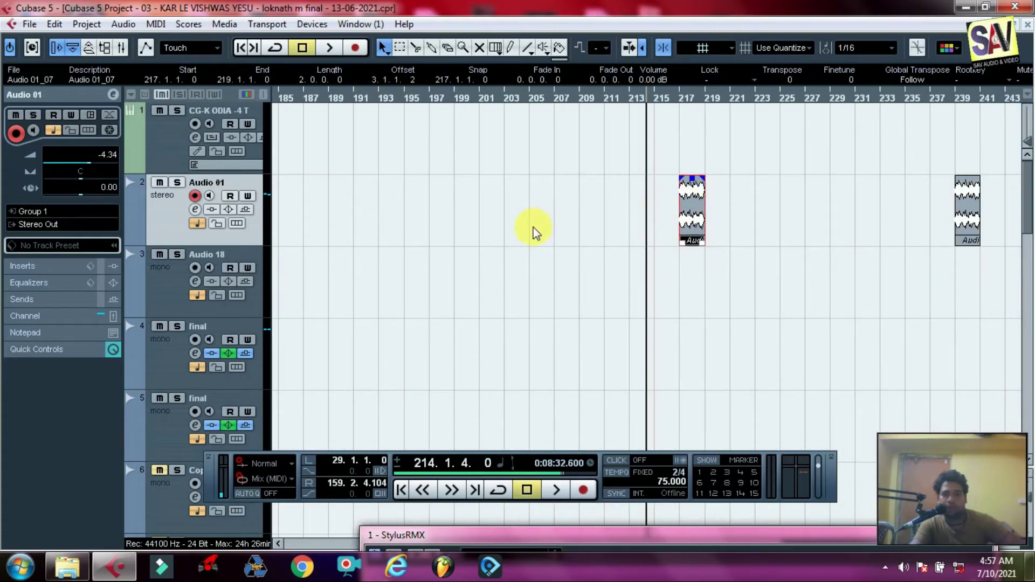
left_click(802, 258)
left_click(698, 226)
left_click_drag(693, 221, 422, 214)
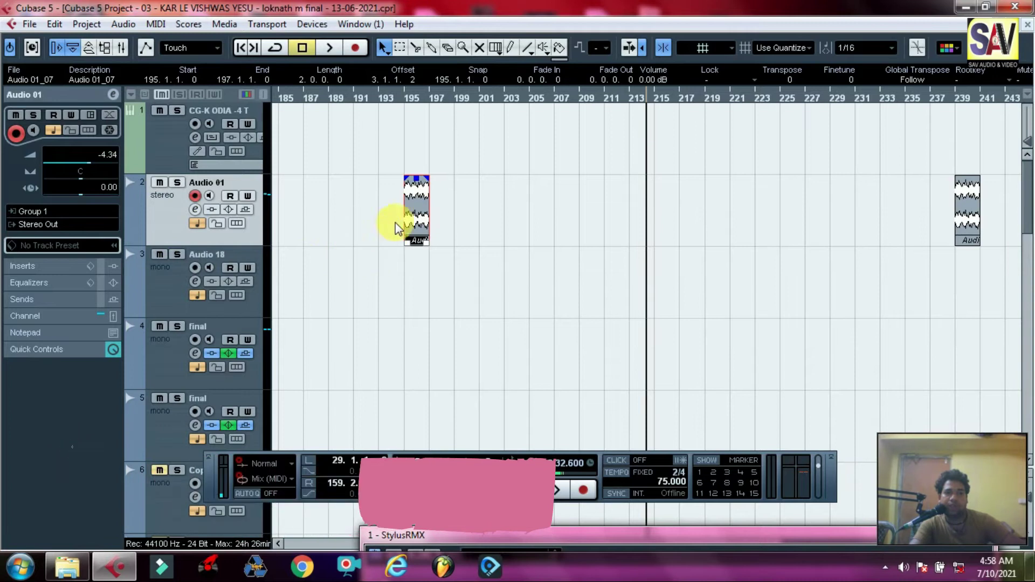
Step: Lock the position and size of the Audio 01 clip at bar 195 and try to move it
left_click(55, 25)
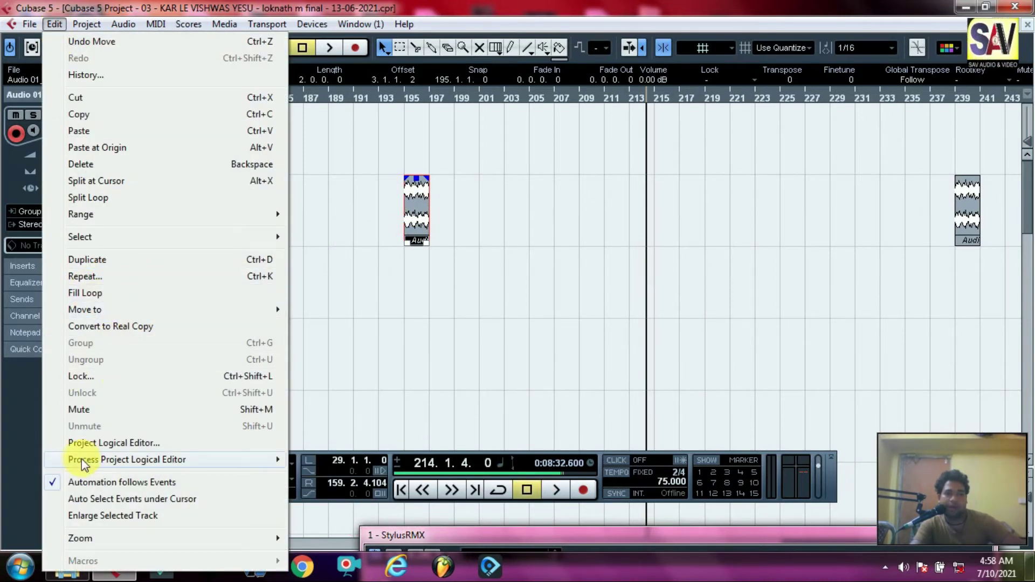
left_click(267, 377)
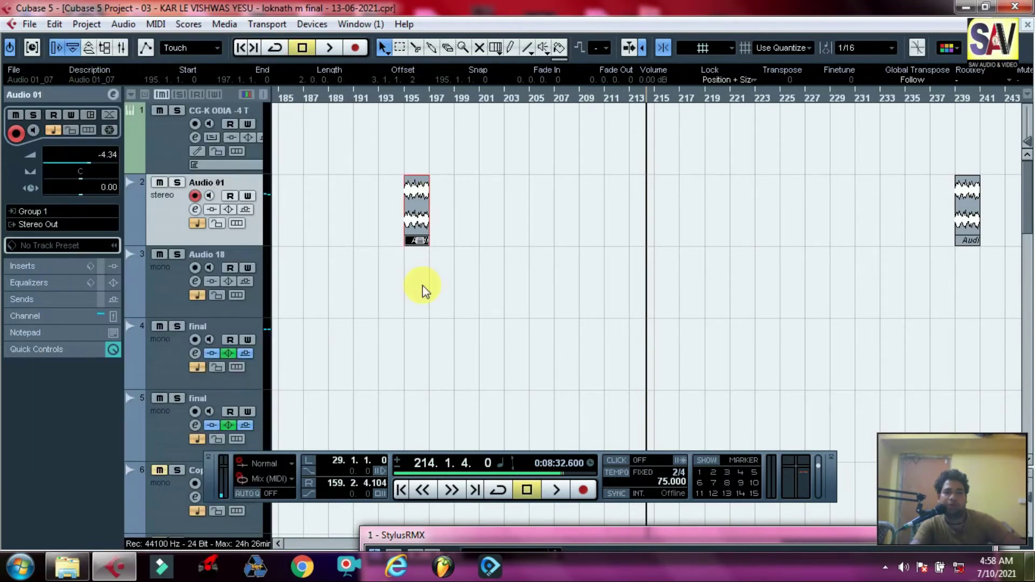
left_click(434, 203)
left_click(423, 203)
left_click(424, 211)
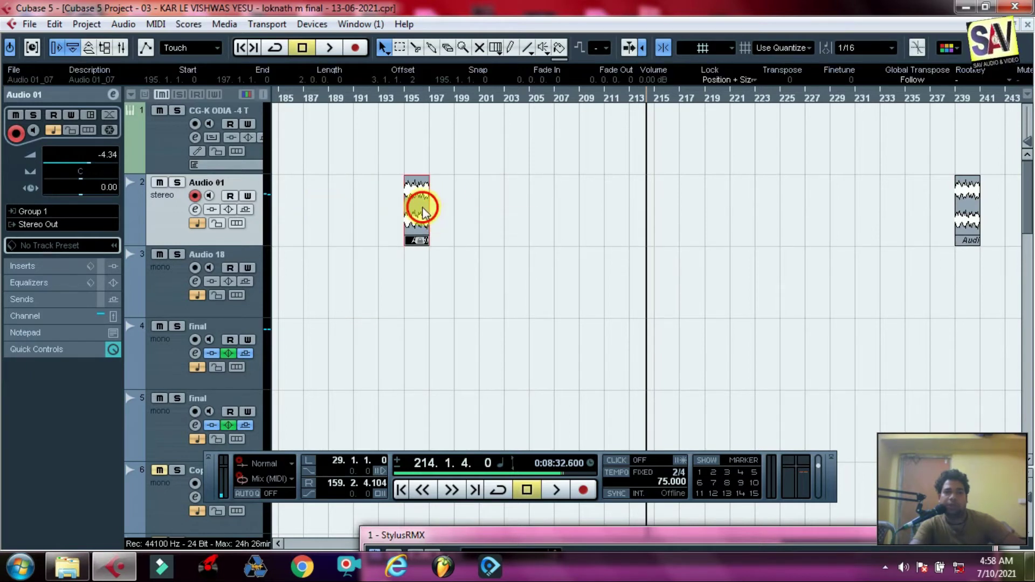
key("g")
key("g")
key("g")
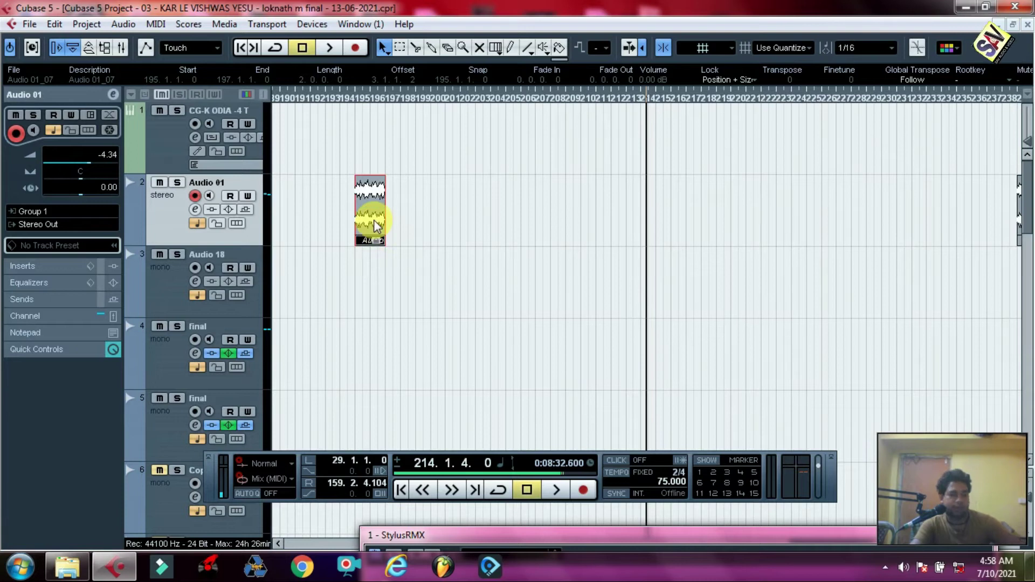
Step: Unlock the Audio 01 clip at bar 195 and select it
left_click(57, 26)
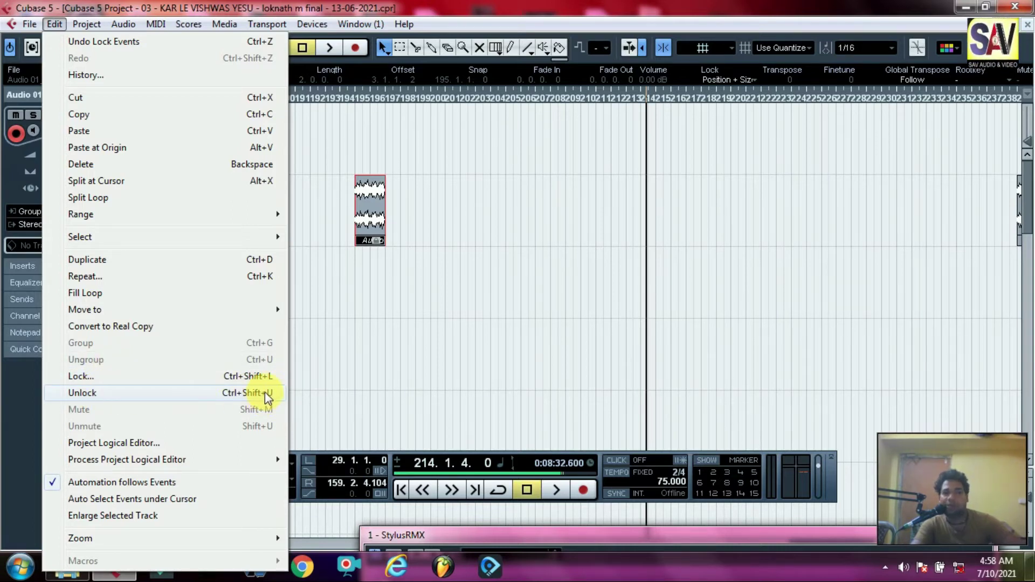
left_click(238, 393)
left_click(458, 223)
left_click_drag(343, 113, 328, 134)
left_click(429, 215)
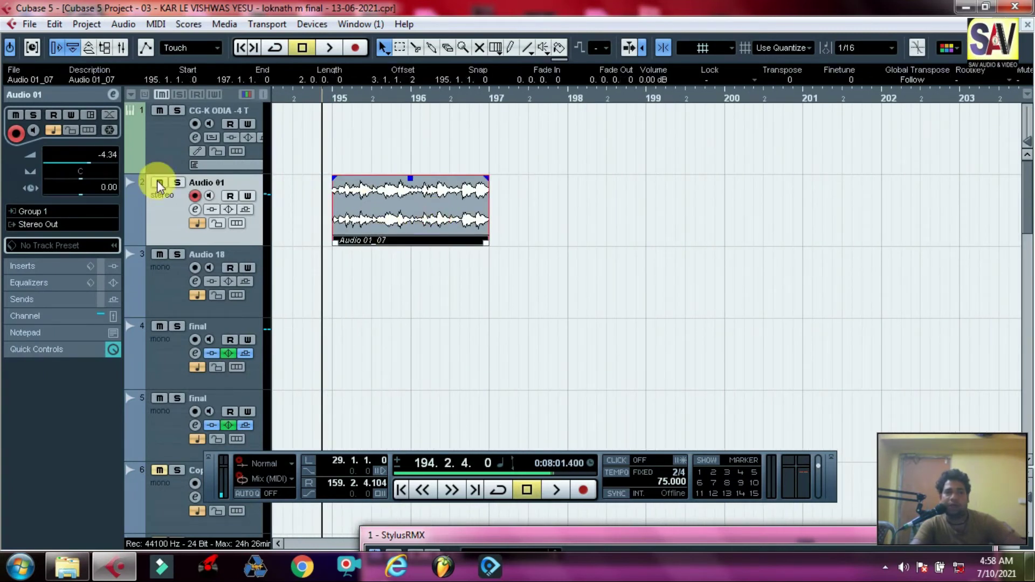
Step: Mute the Audio 01 clip at bar 195 and undo the muting
left_click(47, 27)
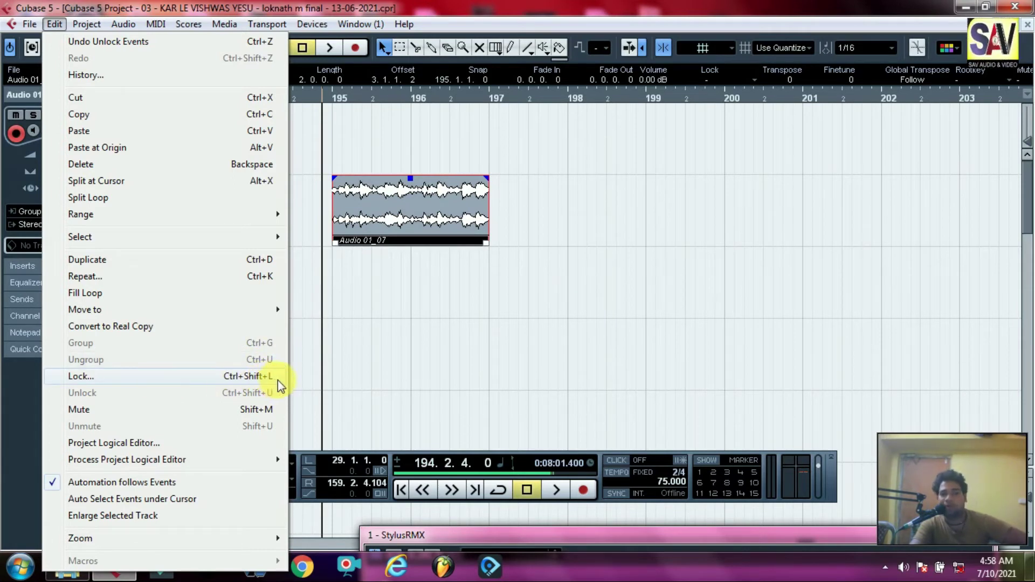
left_click(265, 410)
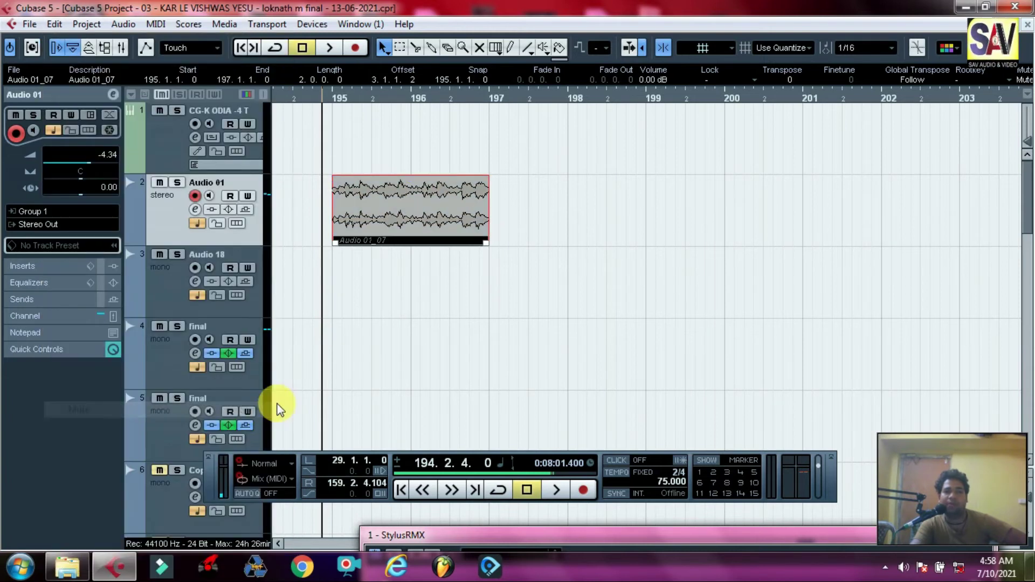
left_click(443, 315)
left_click(438, 235)
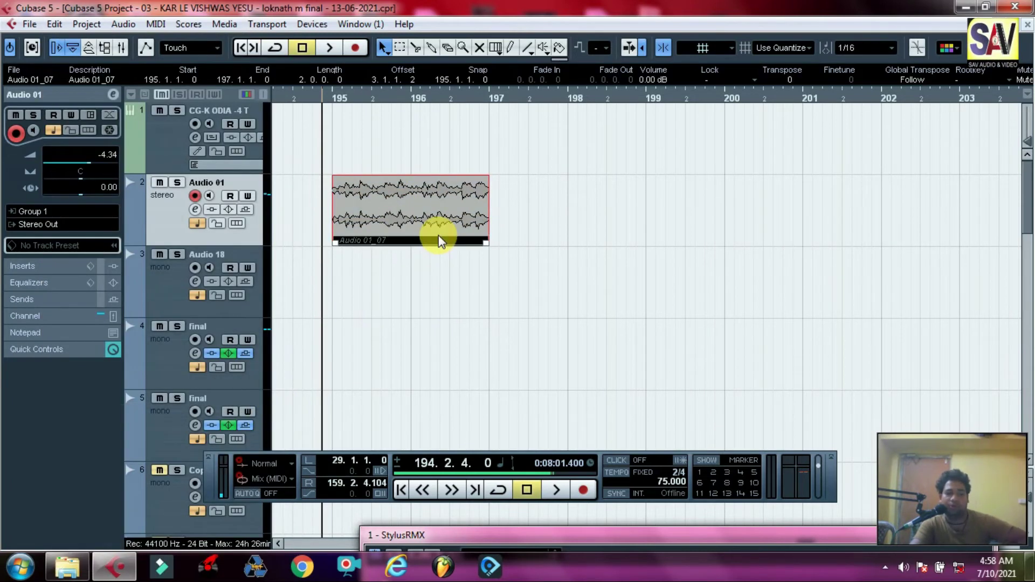
key("shift+u")
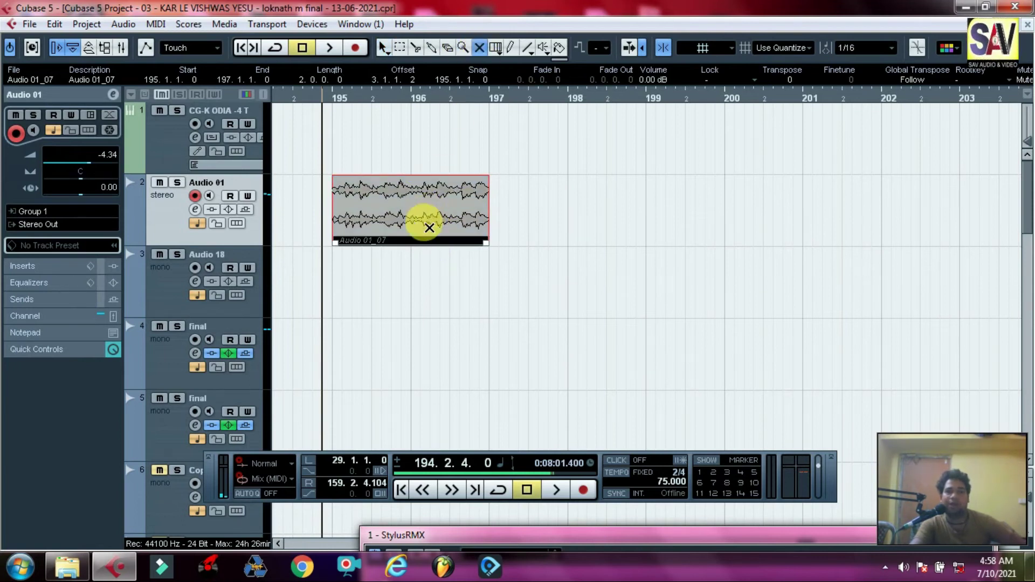
key("1")
Step: Review the available Zoom commands and zoom in on the arrangement around the project cursor
left_click(54, 24)
mouse_move(201, 539)
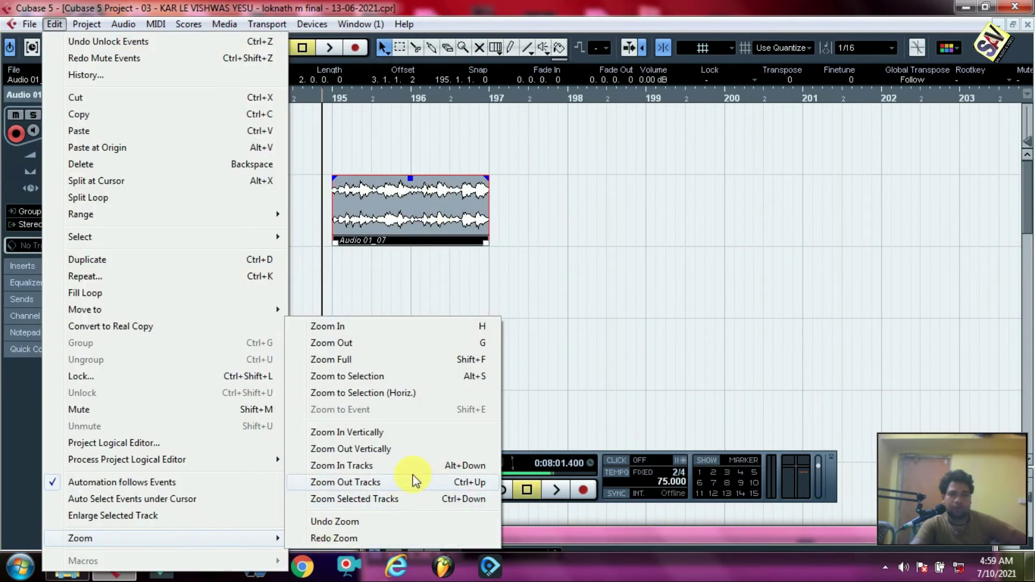
left_click(403, 342)
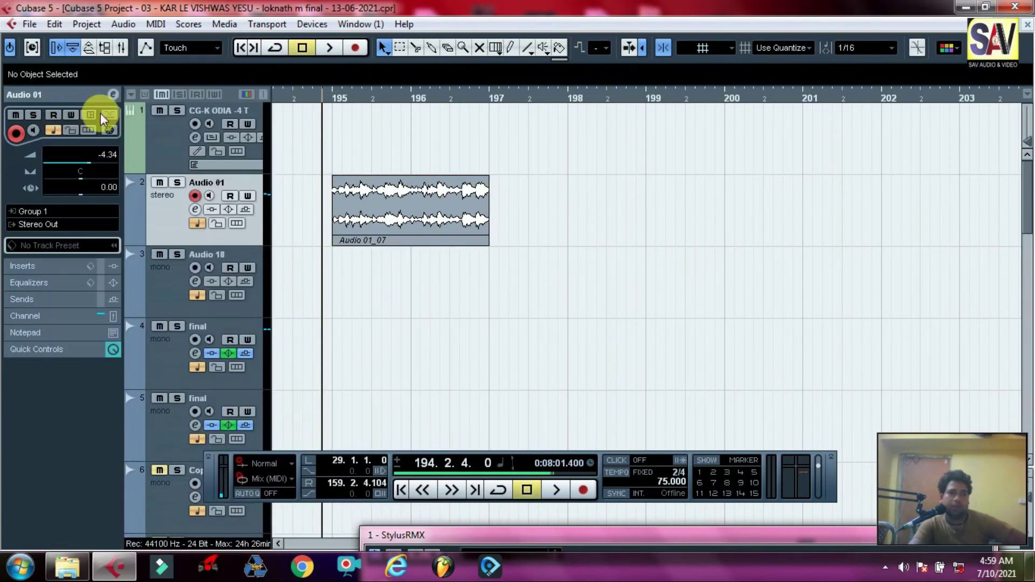
left_click(54, 23)
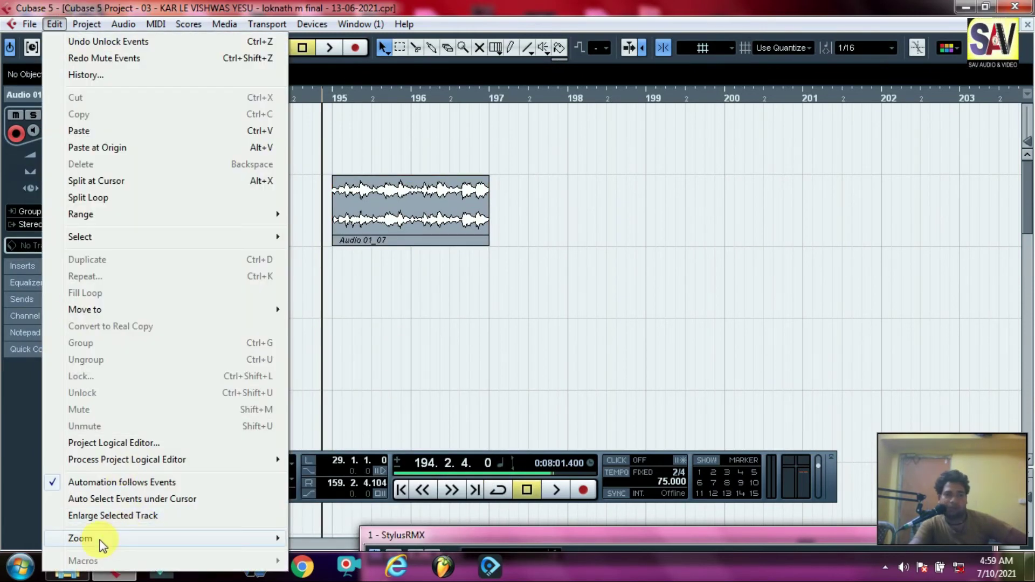
mouse_move(103, 546)
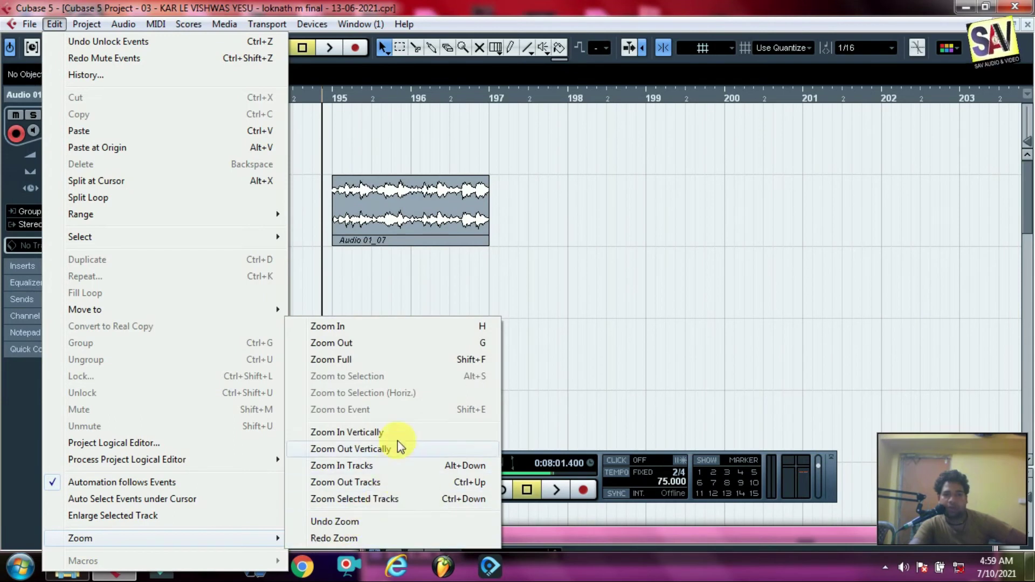
left_click(480, 326)
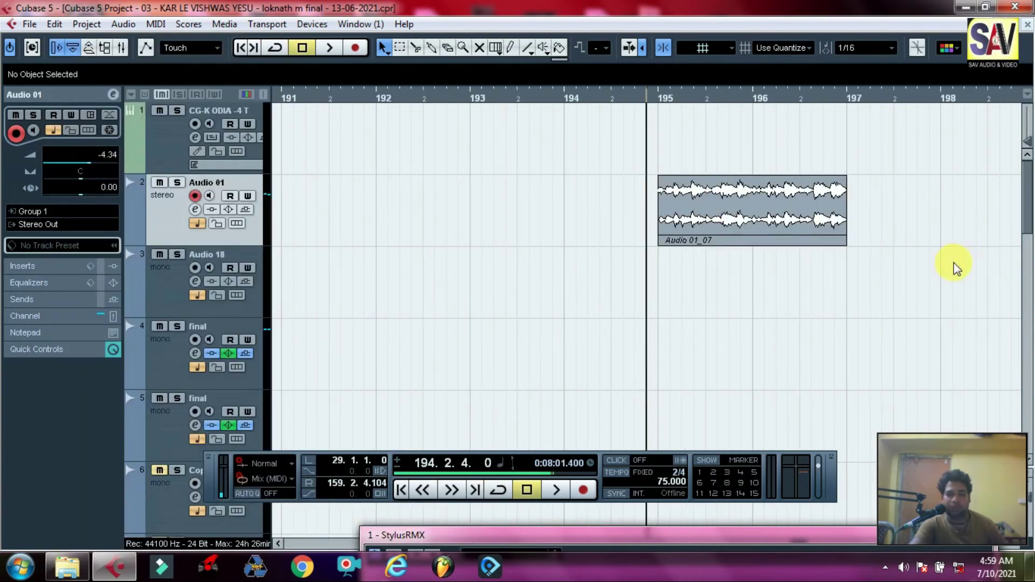
Step: Zoom far in on the project cursor just before bar 195 and zoom back out to the surrounding bars
key("h")
key("h")
key("h")
key("h")
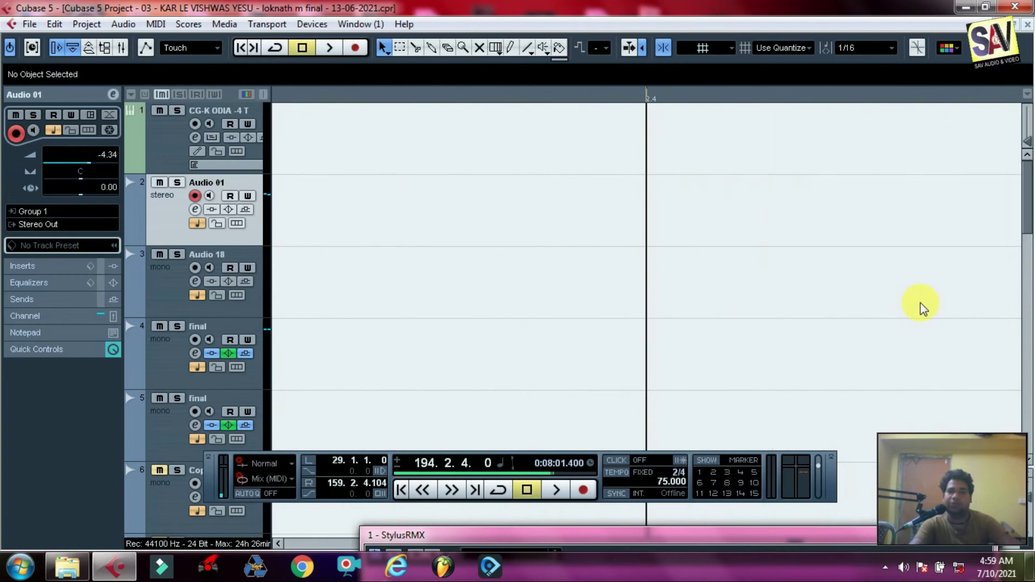
key("g")
key("g")
key("g")
key("g")
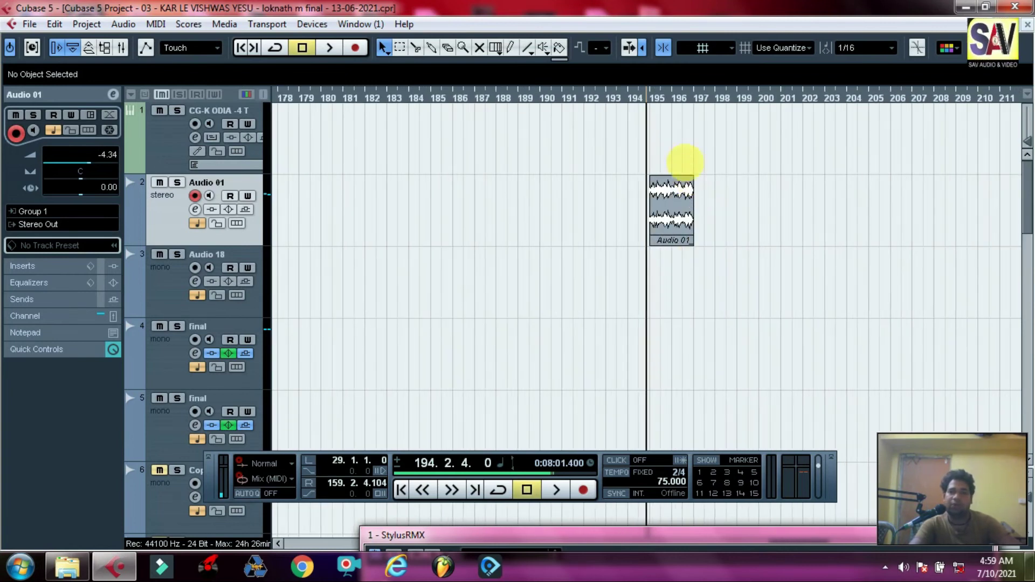
Step: Zoom the arrangement out horizontally to a wide overview and zoom back in on the Audio 01 clip at bar 195
left_click_drag(661, 98, 558, 154)
key("g")
key("g")
key("g")
key("g")
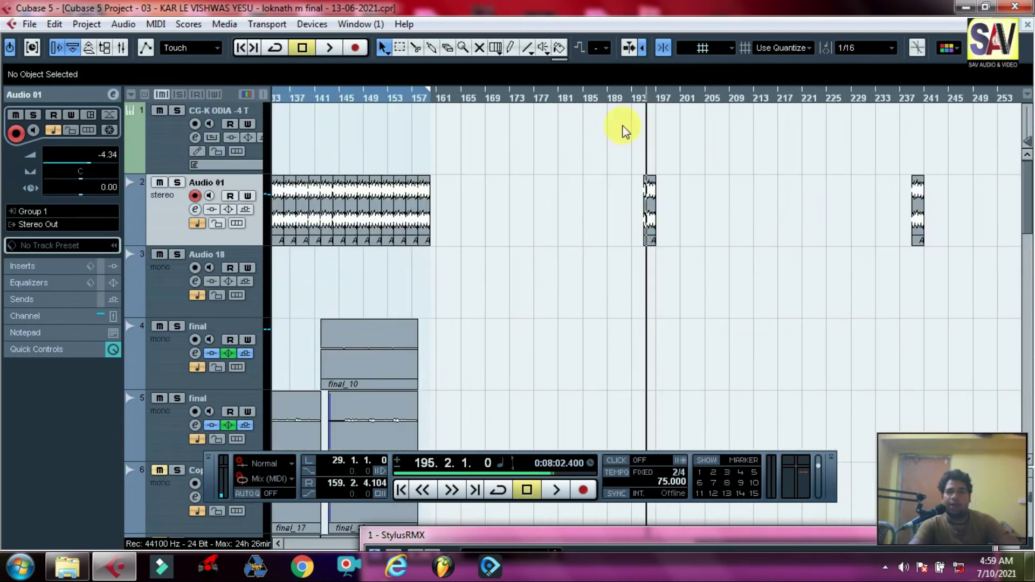
left_click_drag(641, 108, 619, 171)
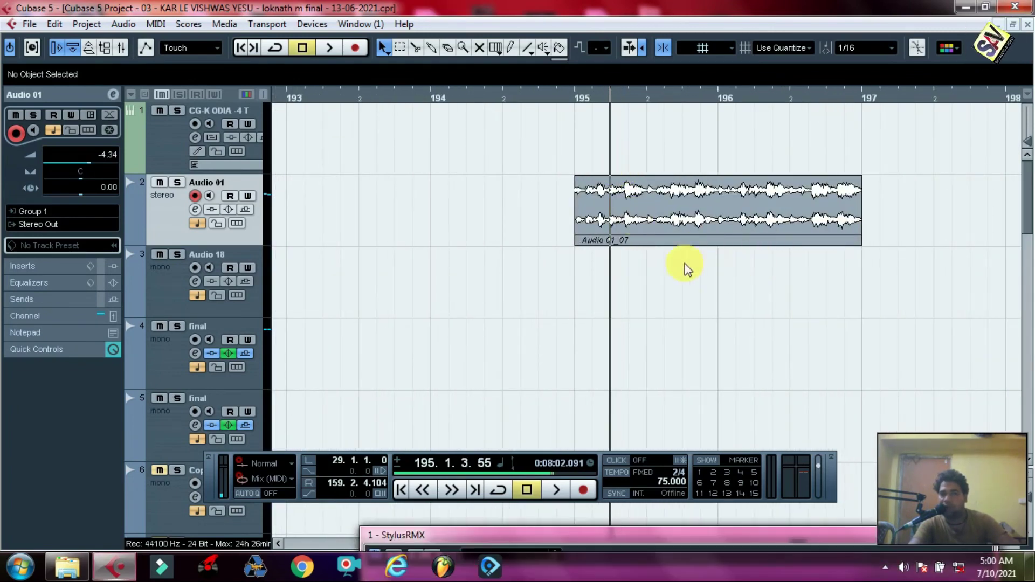
Step: Enlarge the selected Audio 01 track with the Zoom In Tracks command and reduce its height manually
left_click(54, 25)
mouse_move(172, 539)
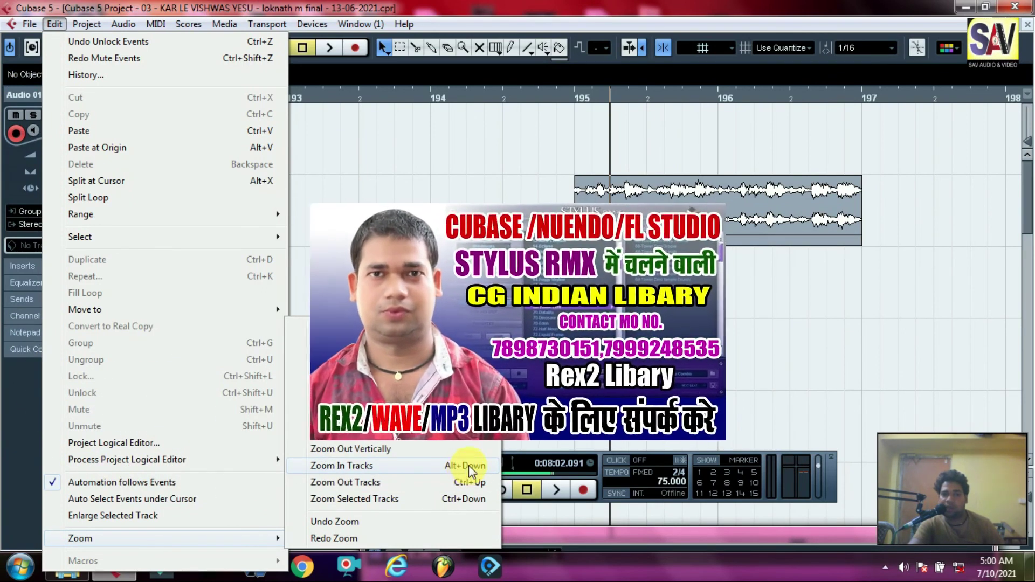
left_click(468, 465)
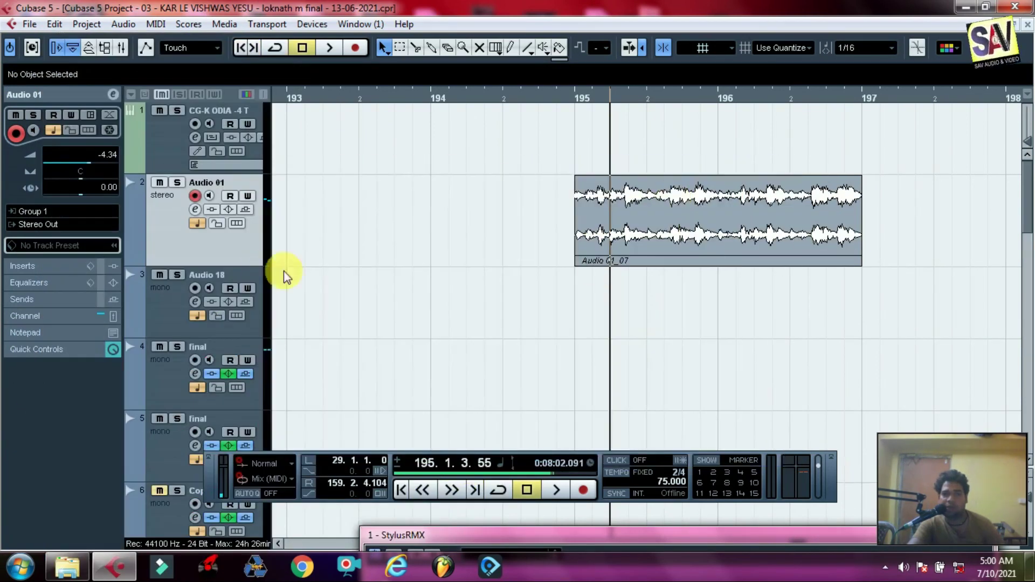
left_click_drag(243, 267, 258, 241)
Step: Move the floating Transport panel slightly higher over the project window
left_click_drag(944, 456, 911, 450)
left_click(727, 368)
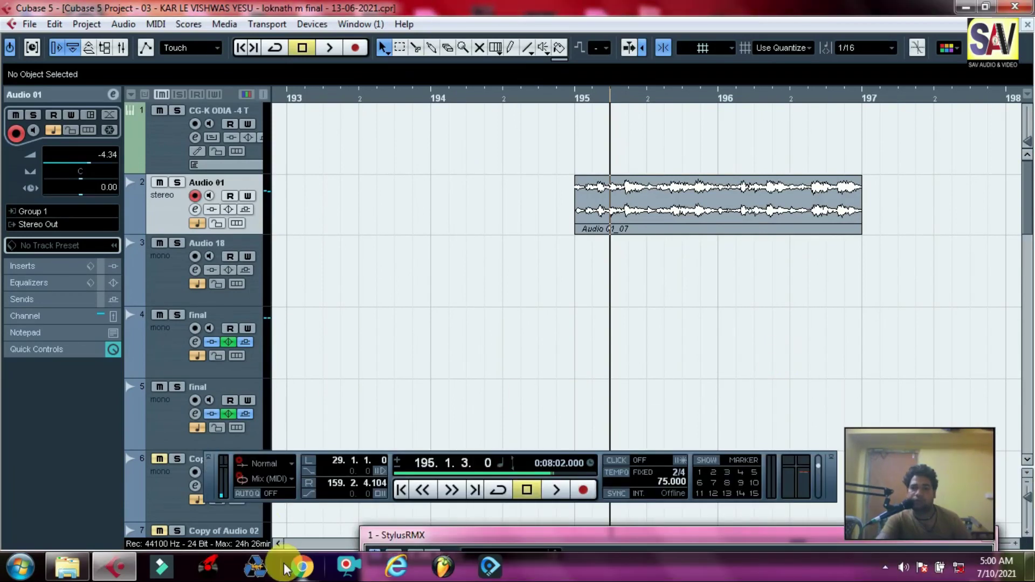
left_click_drag(215, 491, 216, 475)
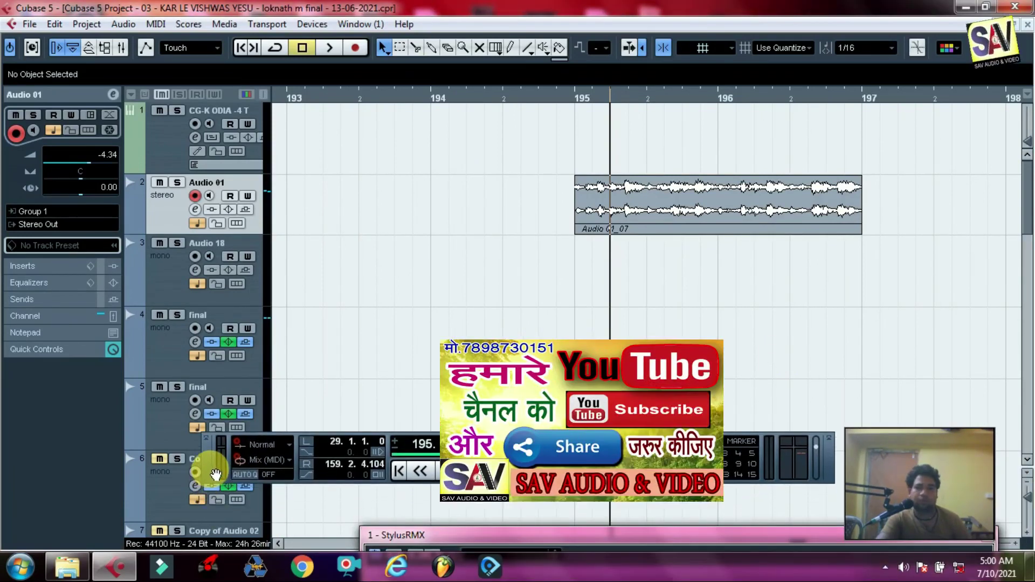
Step: Zoom out horizontally around the project cursor at bar 195 to show about bars 188 to 202
key("g")
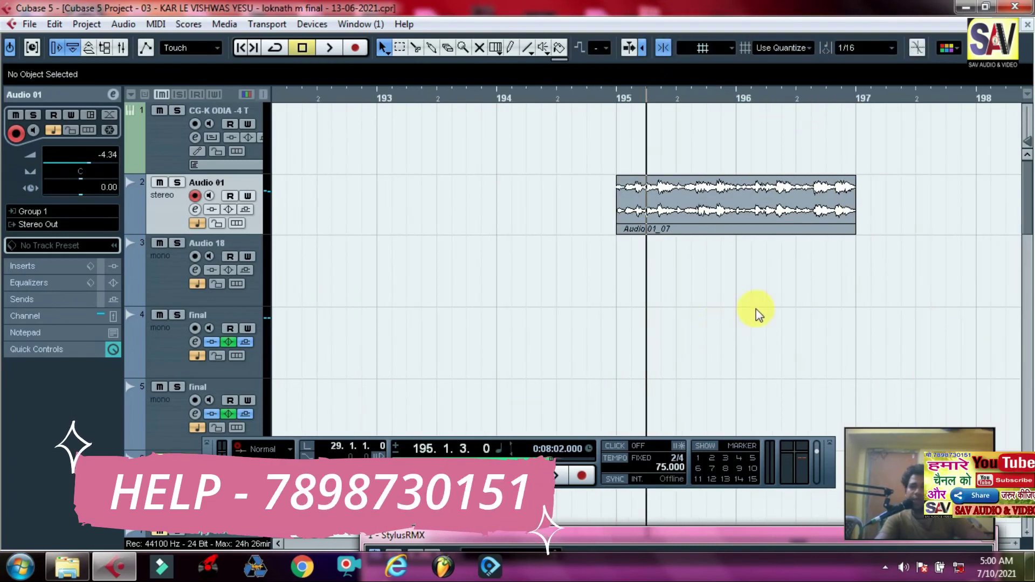
key("g")
key("g")
key("g")
key("g")
key("g")
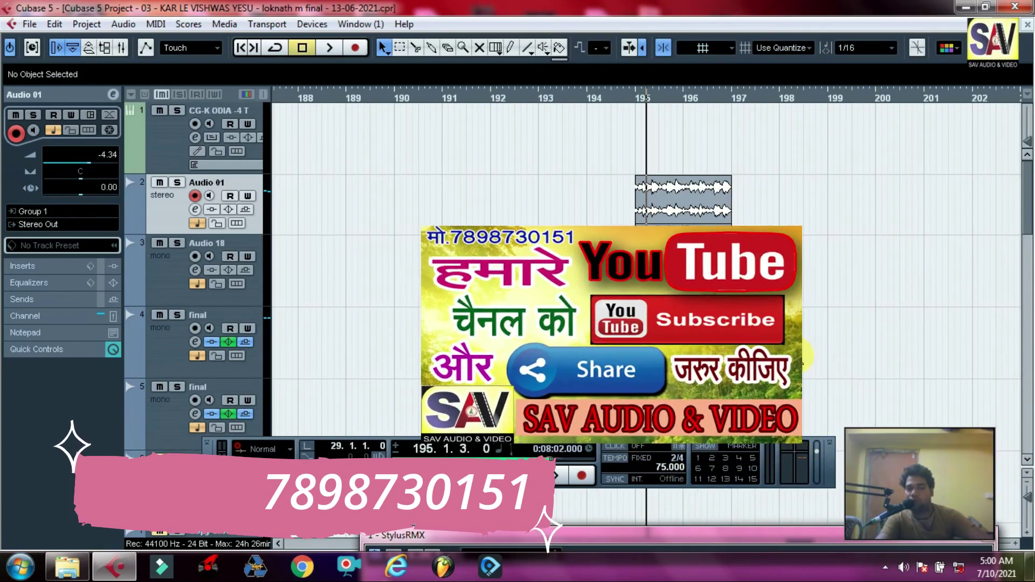